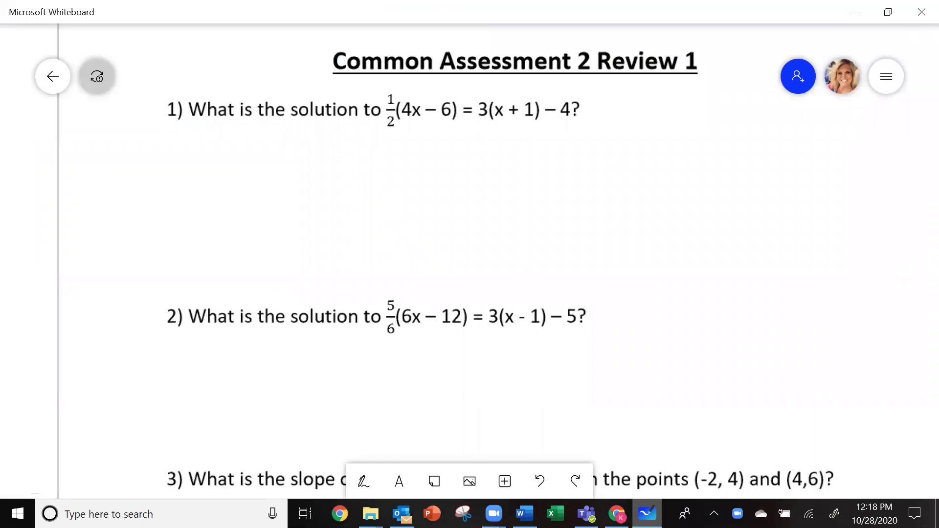
# Step: Zoom in on questions 1 and 2 of the 'Common Assessment 2 Review 1' board and show the pens
pyautogui.scroll(3, 442, 94)
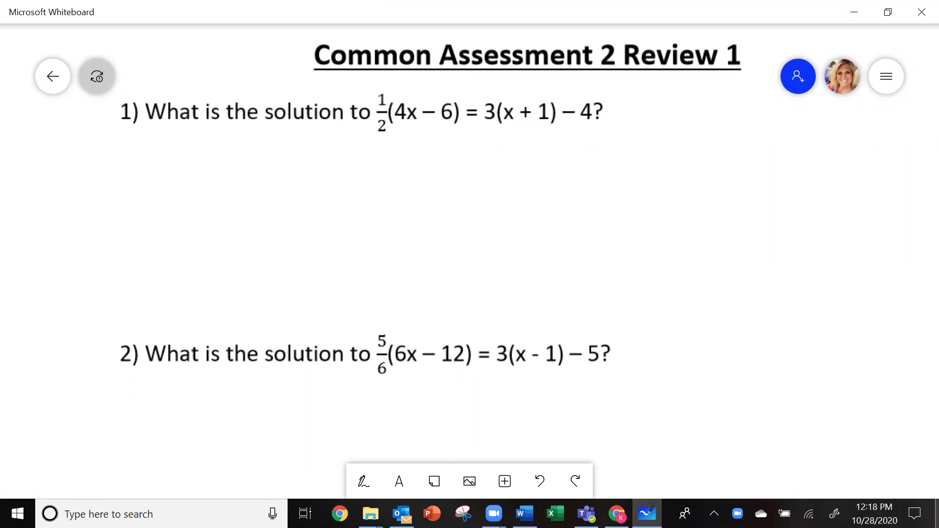
pyautogui.click(363, 481)
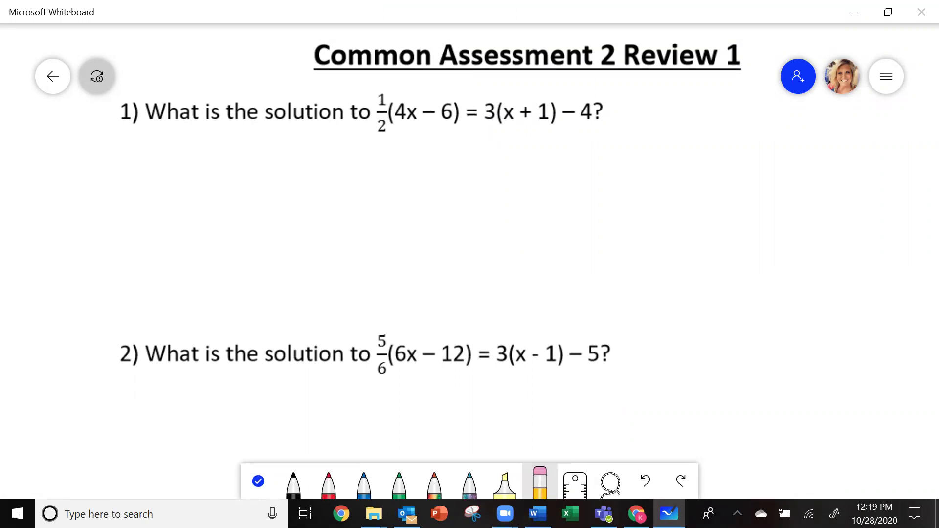
# Step: In red, split equation 1 at its equals sign, circle the left side ½(4x − 6) and label it y=
pyautogui.click(329, 482)
pyautogui.moveTo(470, 87); pyautogui.dragTo(474, 221)
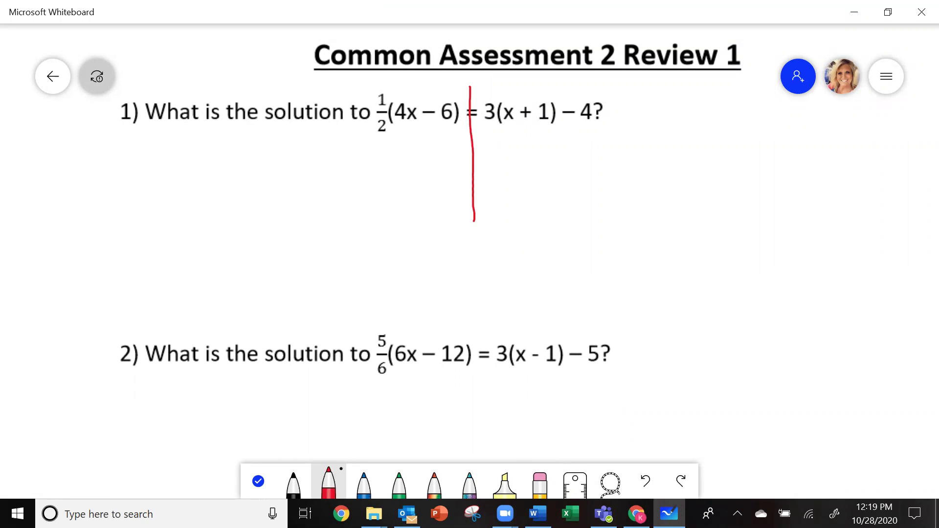
pyautogui.moveTo(446, 146)
pyautogui.mouseDown()
pyautogui.moveTo(355, 110)
pyautogui.moveTo(458, 112)
pyautogui.moveTo(440, 151)
pyautogui.mouseUp()
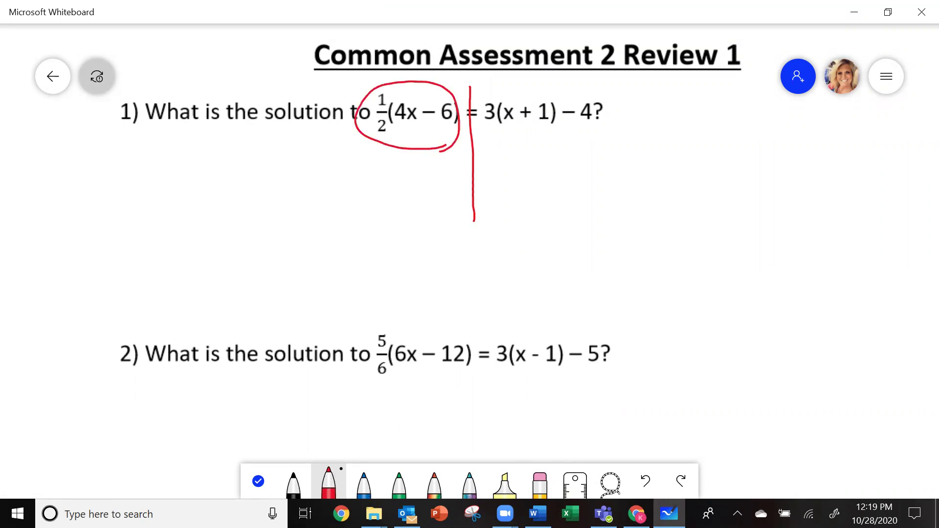
pyautogui.moveTo(328, 81)
pyautogui.mouseDown()
pyautogui.moveTo(321, 102)
pyautogui.moveTo(350, 84)
pyautogui.mouseUp()
pyautogui.moveTo(342, 91); pyautogui.dragTo(350, 90)
# Step: Circle the right side 3(x + 1) − 4, label it y=, and switch to Desmos in Chrome
pyautogui.moveTo(611, 130)
pyautogui.mouseDown()
pyautogui.moveTo(542, 139)
pyautogui.moveTo(486, 126)
pyautogui.moveTo(499, 94)
pyautogui.moveTo(594, 102)
pyautogui.moveTo(601, 130)
pyautogui.mouseUp()
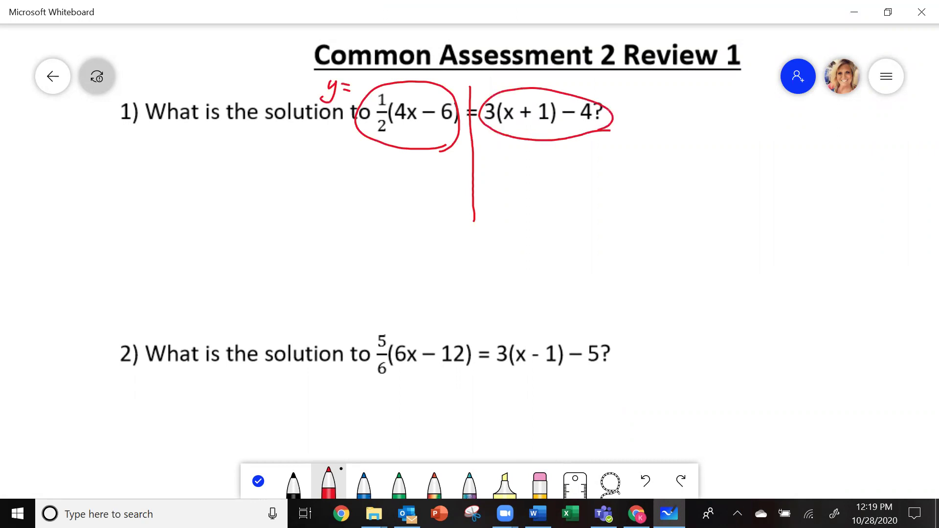
pyautogui.moveTo(485, 76); pyautogui.dragTo(494, 103)
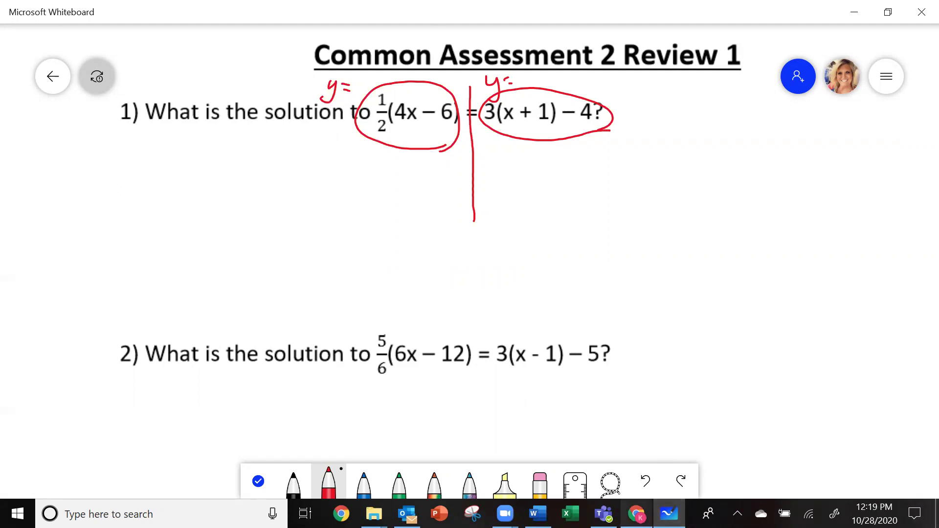
pyautogui.click(643, 509)
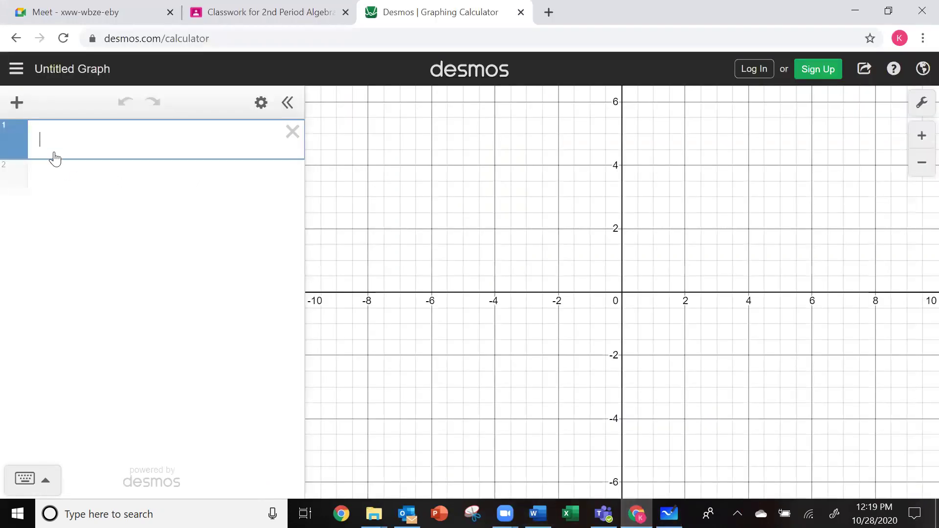
# Step: Graph y = 1/2(4x − 6) in Desmos
pyautogui.write('y=1/2')
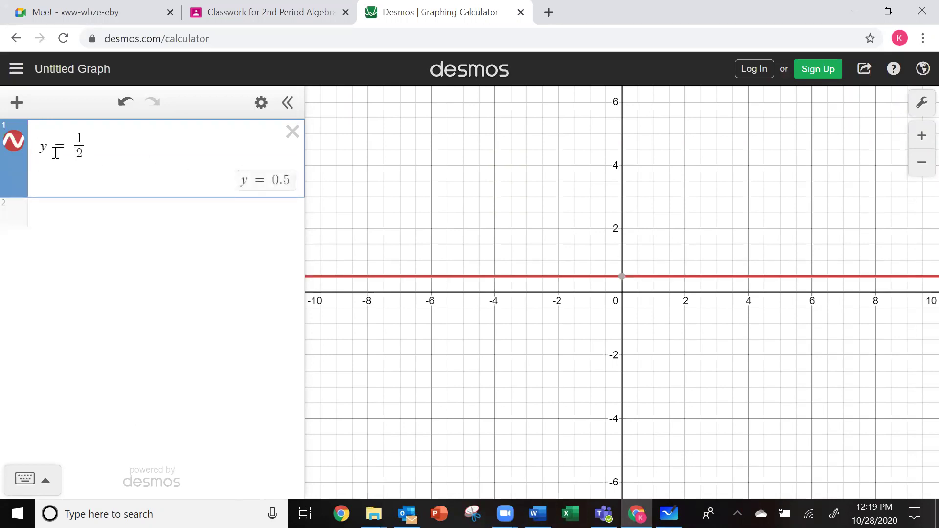
pyautogui.write('(')
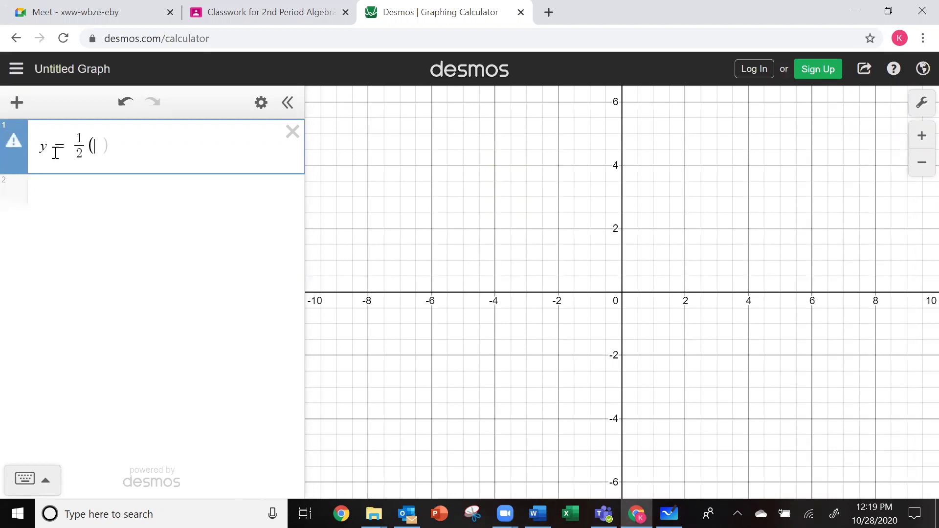
pyautogui.write('4x-6')
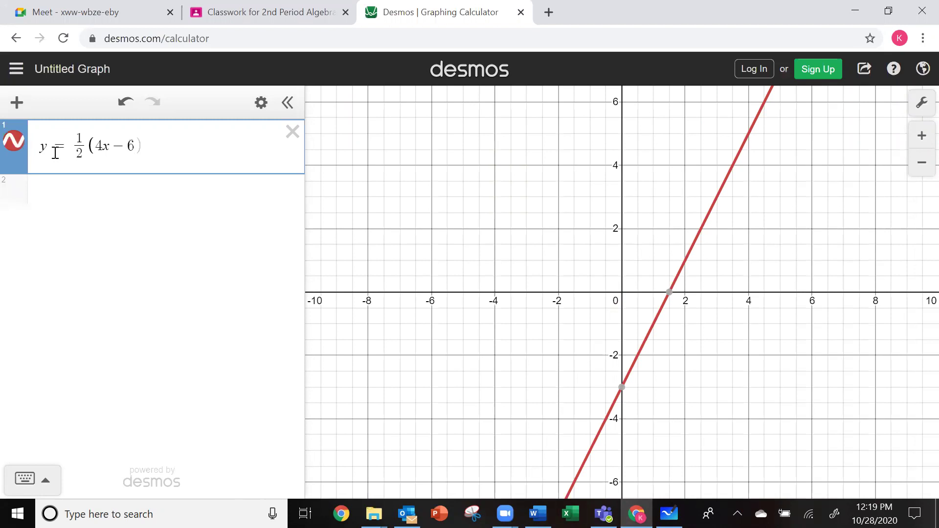
pyautogui.write(')')
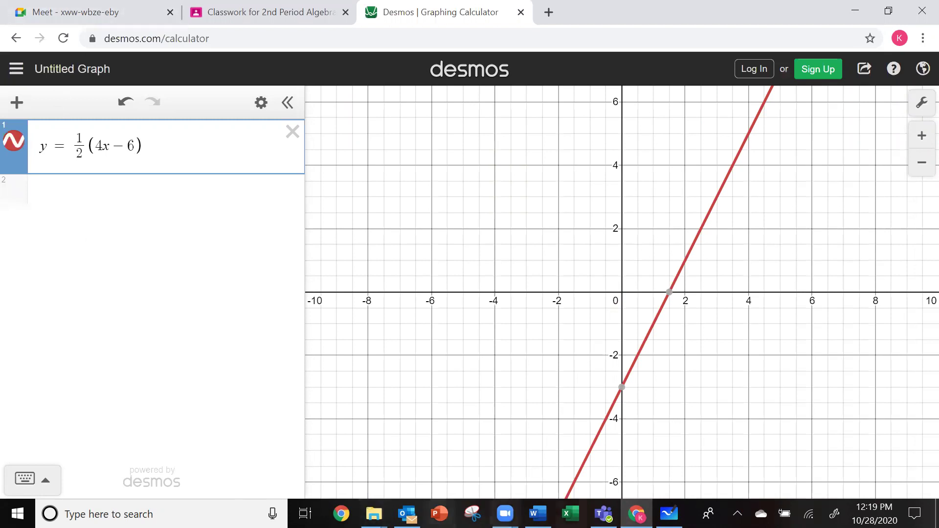
pyautogui.click(669, 514)
pyautogui.hotkey('alt', 'Tab')
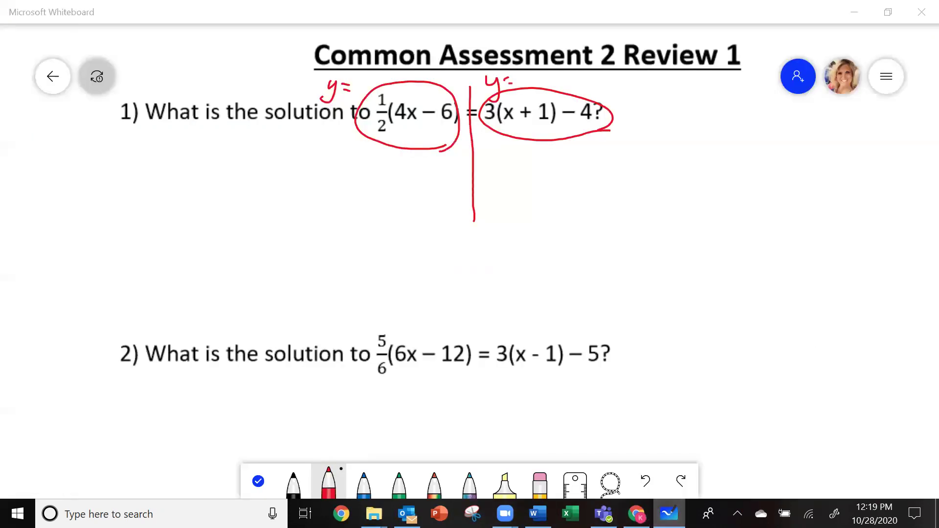
# Step: Add y = 3(x + 1) − 4 and reveal the intersection point (−2, −7)
pyautogui.click(136, 195)
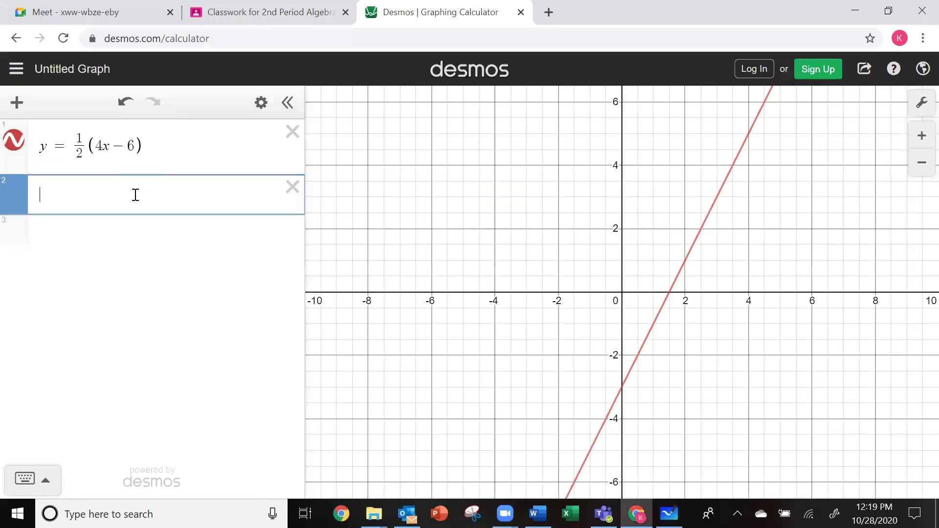
pyautogui.write('y = 3(x ')
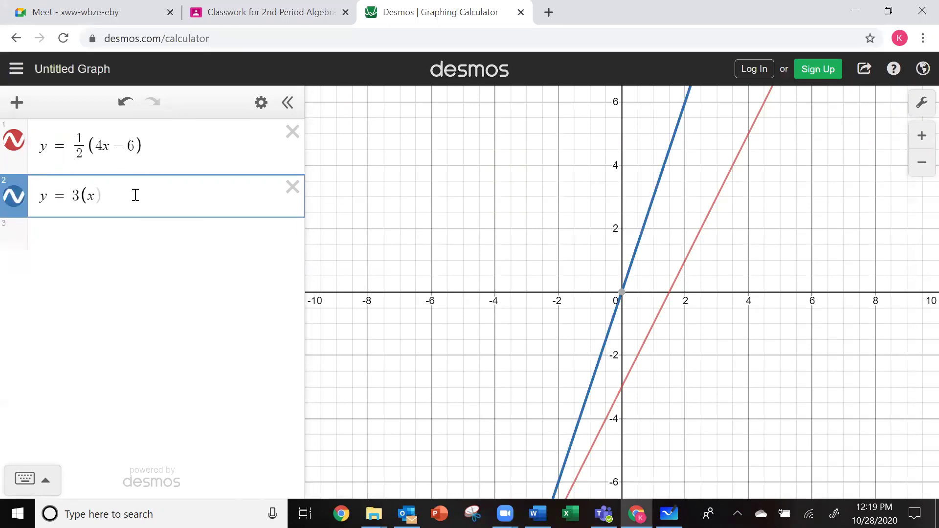
pyautogui.write('+ 1')
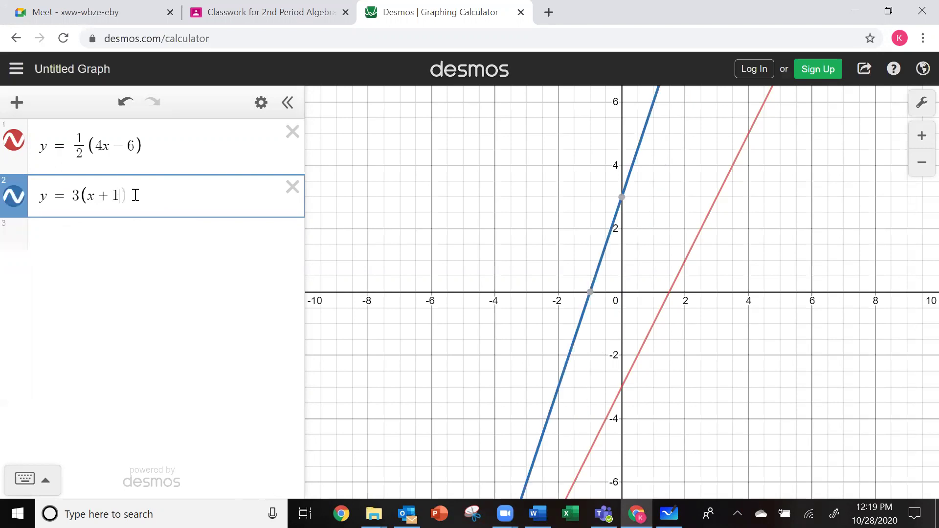
pyautogui.write(') - 4')
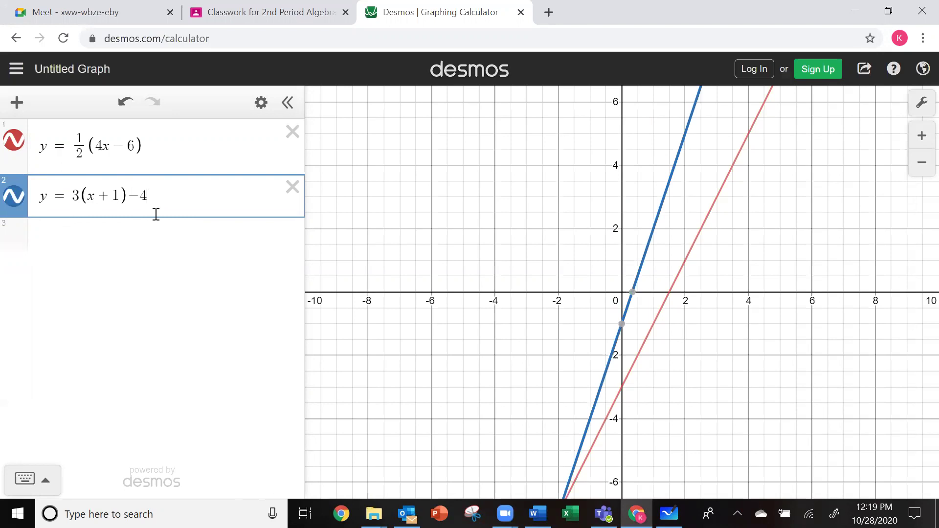
pyautogui.scroll(-2, 533, 310)
pyautogui.moveTo(580, 391); pyautogui.dragTo(637, 302)
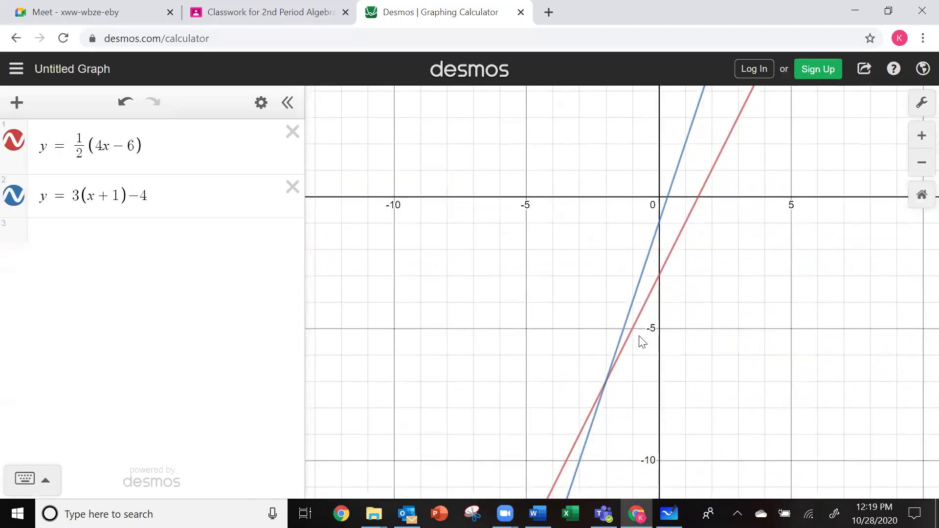
pyautogui.click(607, 380)
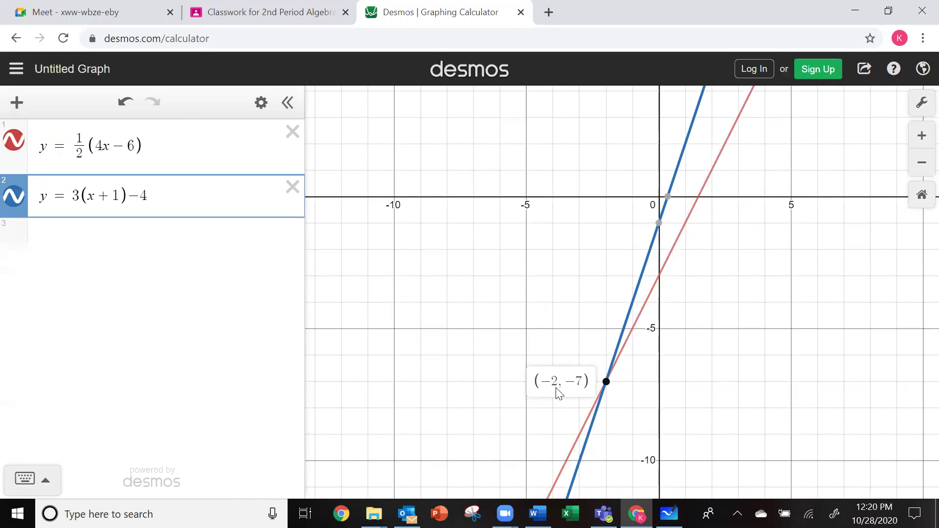
pyautogui.hotkey('alt', 'Tab')
# Step: Write X = −2 in red beneath question 1's circled equation and box it
pyautogui.moveTo(248, 231); pyautogui.dragTo(277, 273)
pyautogui.moveTo(277, 233)
pyautogui.mouseDown()
pyautogui.moveTo(246, 275)
pyautogui.moveTo(307, 238)
pyautogui.moveTo(312, 253)
pyautogui.mouseUp()
pyautogui.moveTo(336, 246)
pyautogui.mouseDown()
pyautogui.moveTo(374, 227)
pyautogui.moveTo(358, 258)
pyautogui.moveTo(386, 260)
pyautogui.mouseUp()
pyautogui.moveTo(411, 209)
pyautogui.mouseDown()
pyautogui.moveTo(412, 280)
pyautogui.moveTo(218, 294)
pyautogui.moveTo(372, 207)
pyautogui.moveTo(405, 208)
pyautogui.mouseUp()
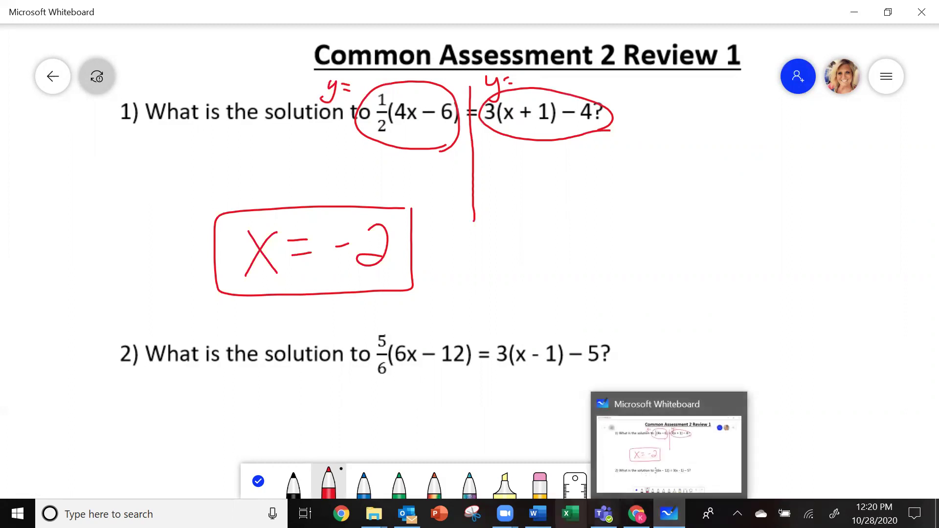
# Step: Delete question 1's two lines in Desmos and graph y = 5/6(6x − 12)
pyautogui.click(637, 514)
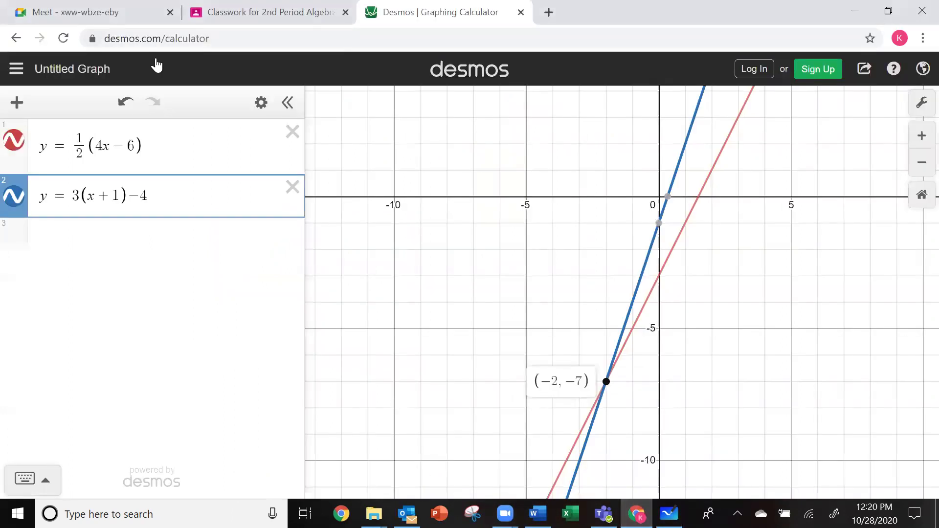
pyautogui.click(293, 132)
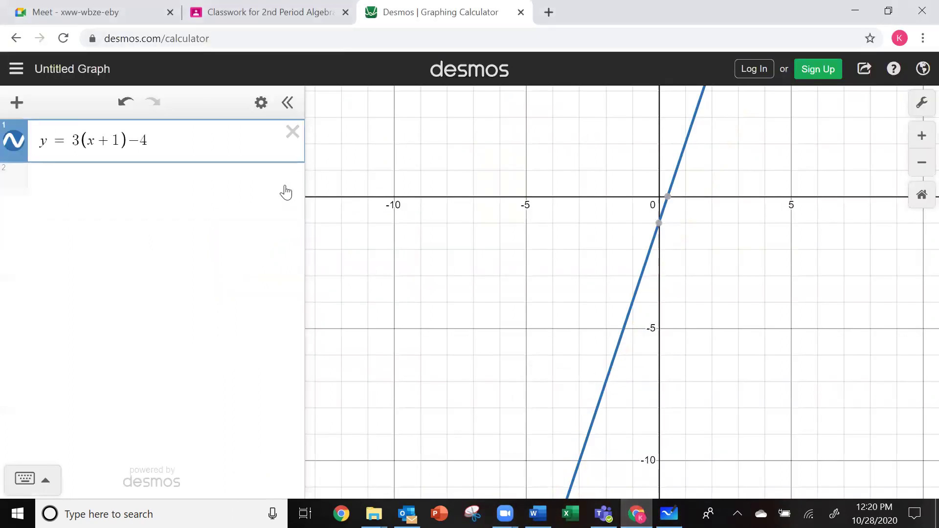
pyautogui.click(293, 134)
pyautogui.click(149, 147)
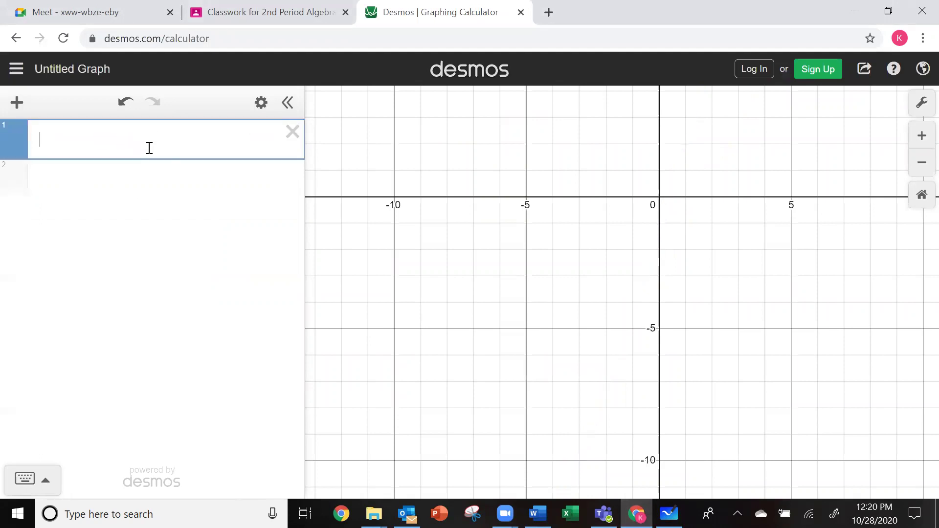
pyautogui.write('y=5/6')
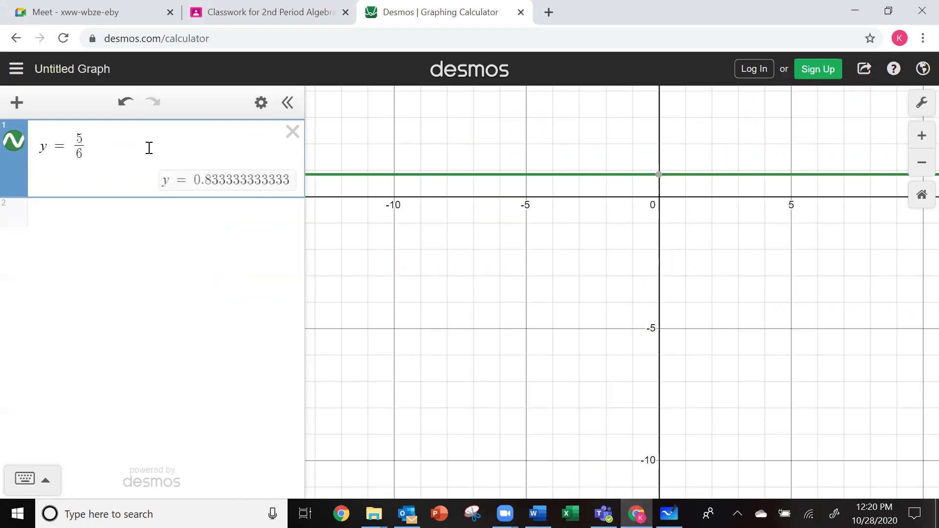
pyautogui.write('(6x')
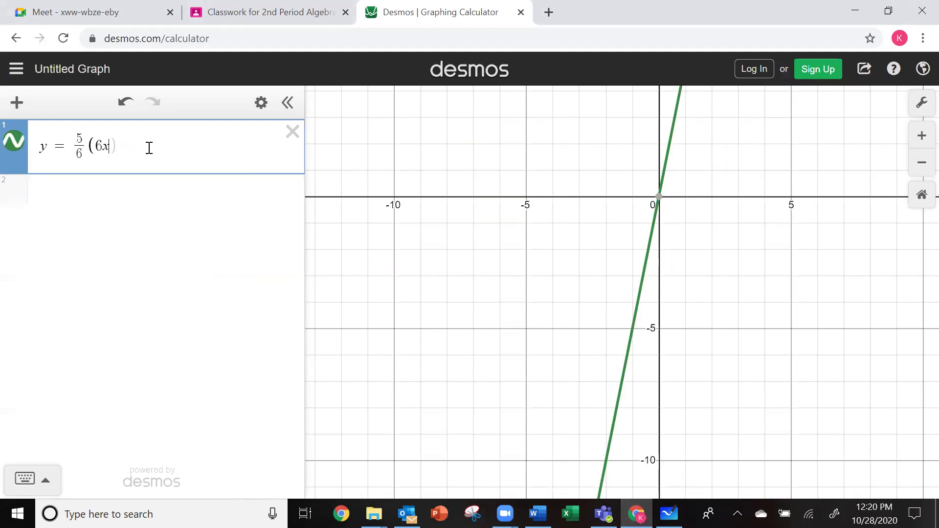
pyautogui.write('-12')
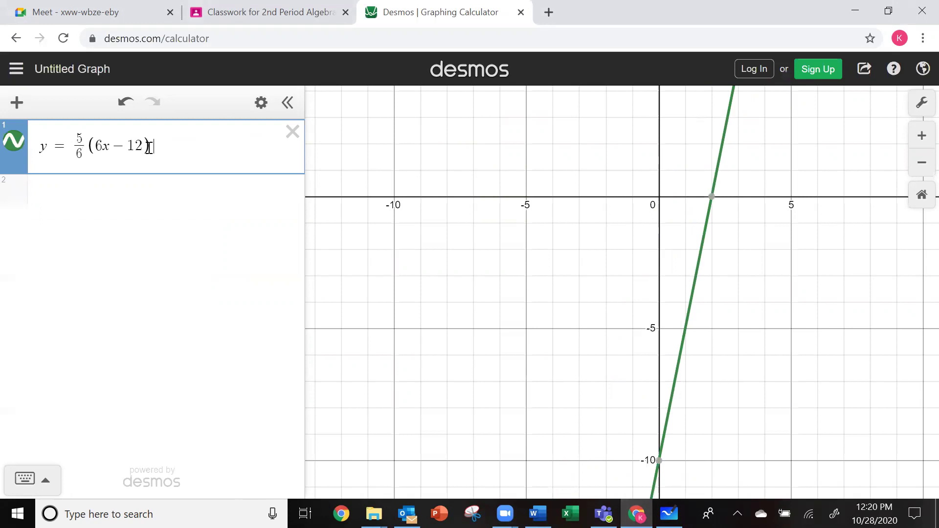
# Step: Add y = 3(x − 1) − 5 and show the intersection at (1, −5)
pyautogui.click(118, 194)
pyautogui.write('y=')
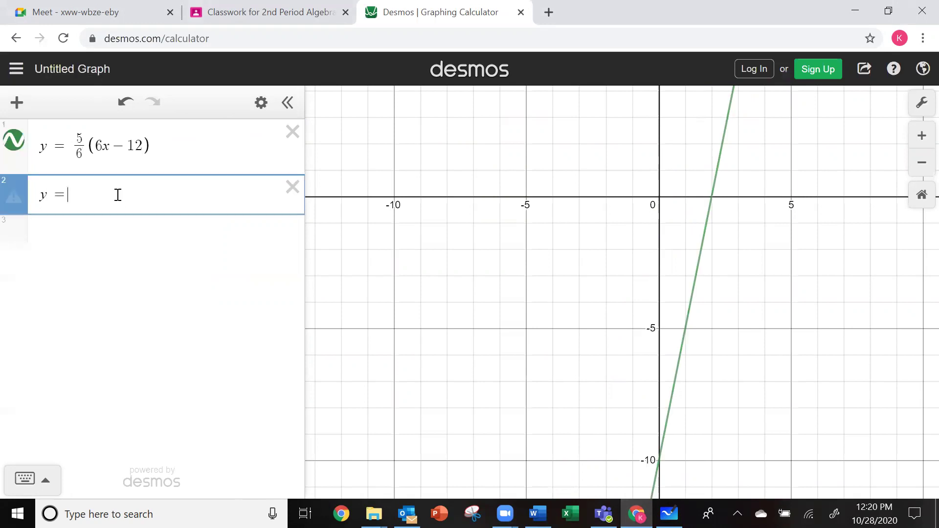
pyautogui.write('3(x')
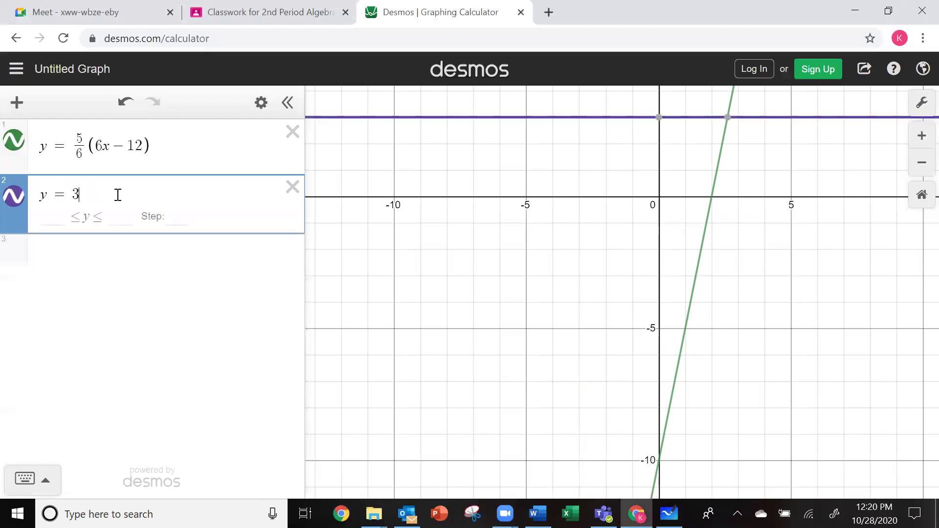
pyautogui.write('-1)')
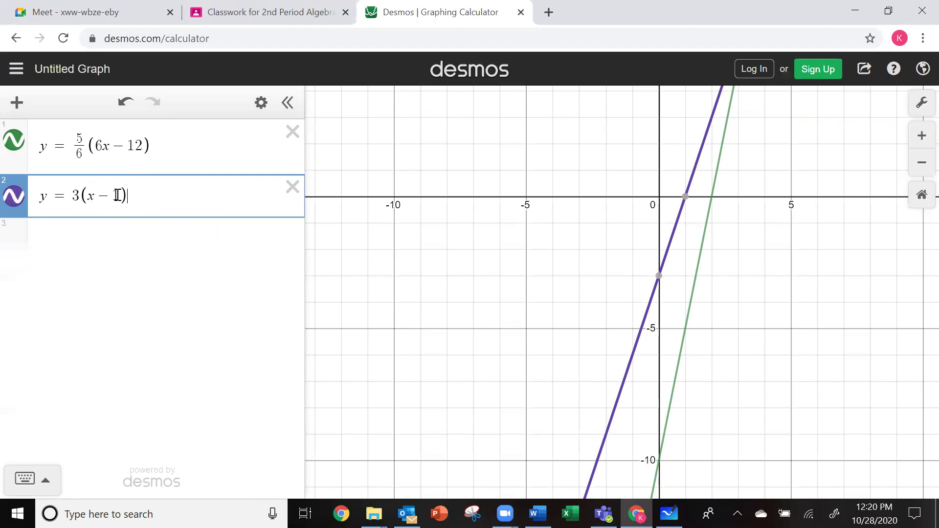
pyautogui.write('-5')
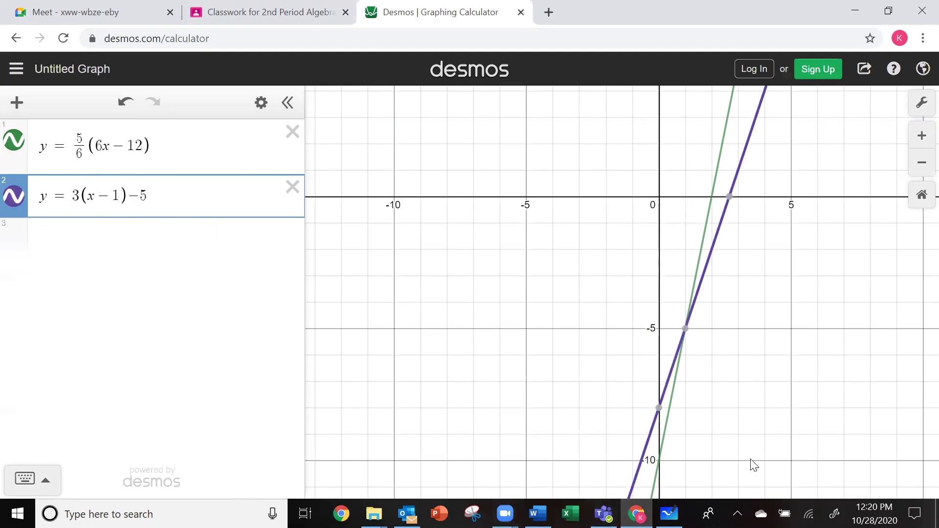
pyautogui.click(686, 330)
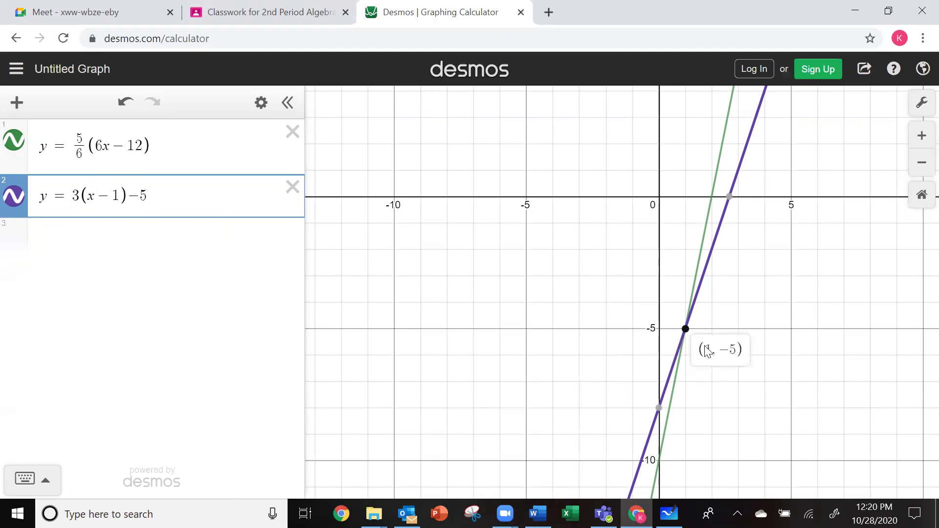
pyautogui.hotkey('alt', 'Tab')
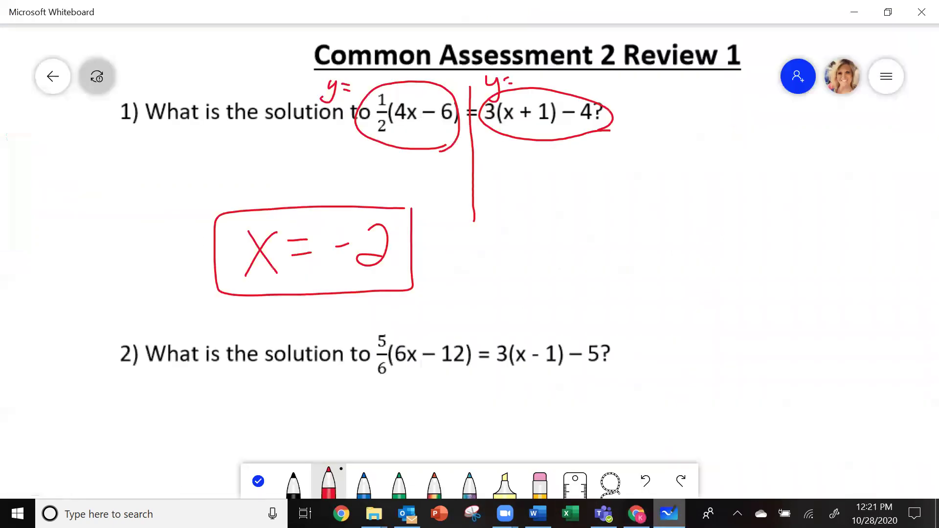
# Step: Write X = 1 in red under problem 2 and put the pens away
pyautogui.moveTo(261, 387); pyautogui.dragTo(282, 419)
pyautogui.moveTo(280, 387)
pyautogui.mouseDown()
pyautogui.moveTo(260, 419)
pyautogui.moveTo(311, 397)
pyautogui.moveTo(317, 405)
pyautogui.mouseUp()
pyautogui.moveTo(330, 383); pyautogui.dragTo(330, 410)
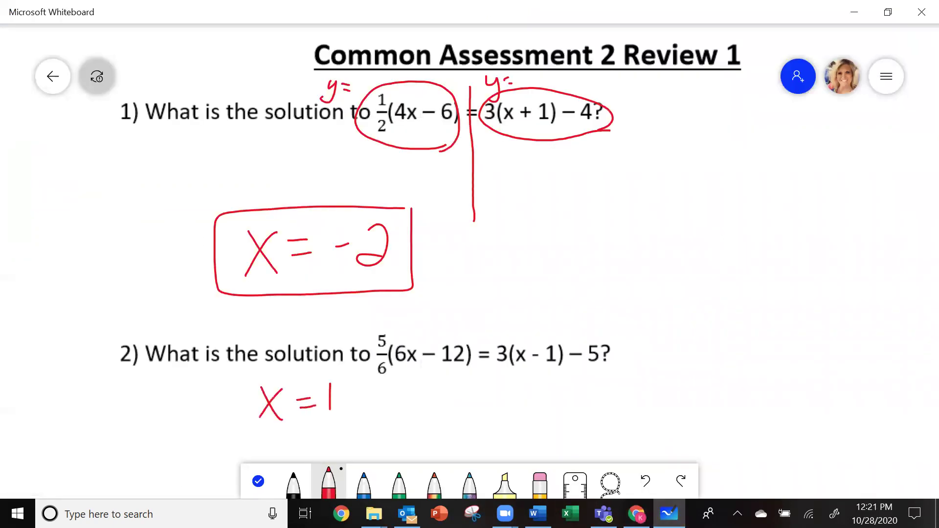
pyautogui.click(258, 481)
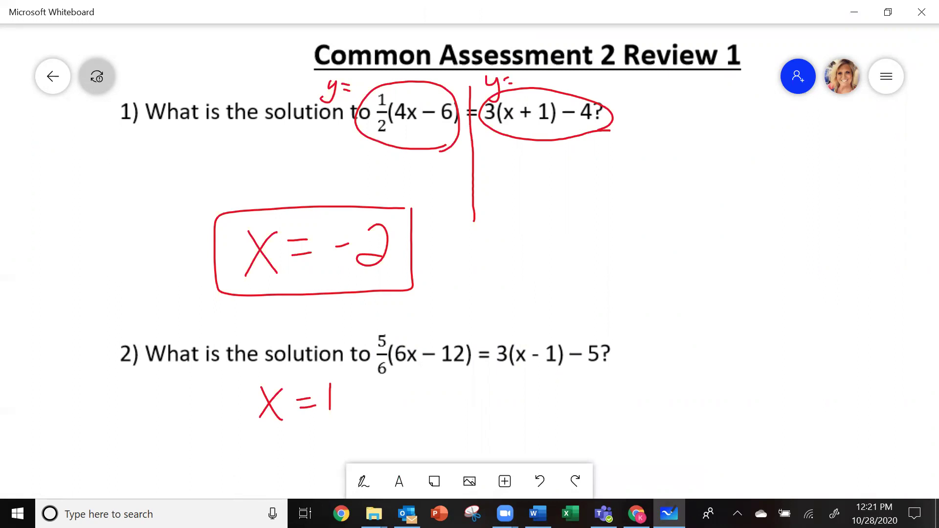
# Step: Scroll down to slope problems 3 and 4 and bring the pens back
pyautogui.scroll(-8, 470, 245)
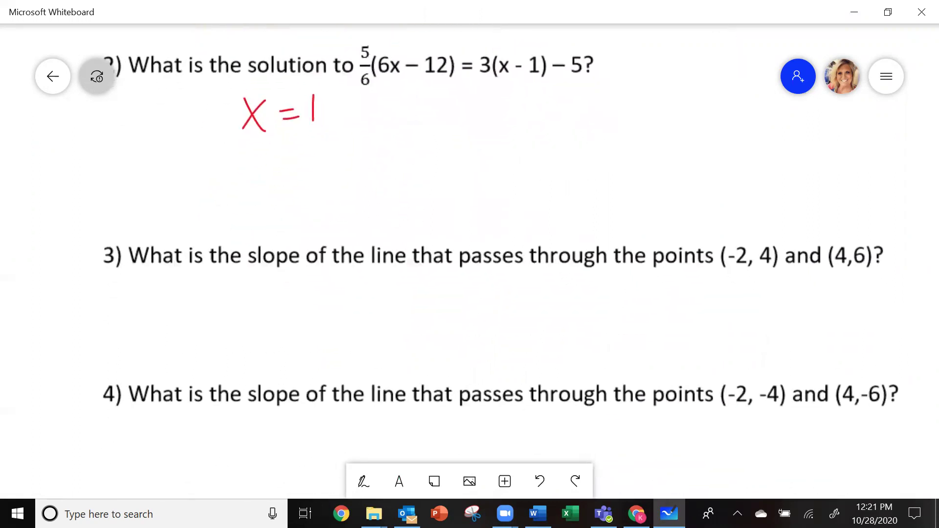
pyautogui.scroll(-1, 469, 245)
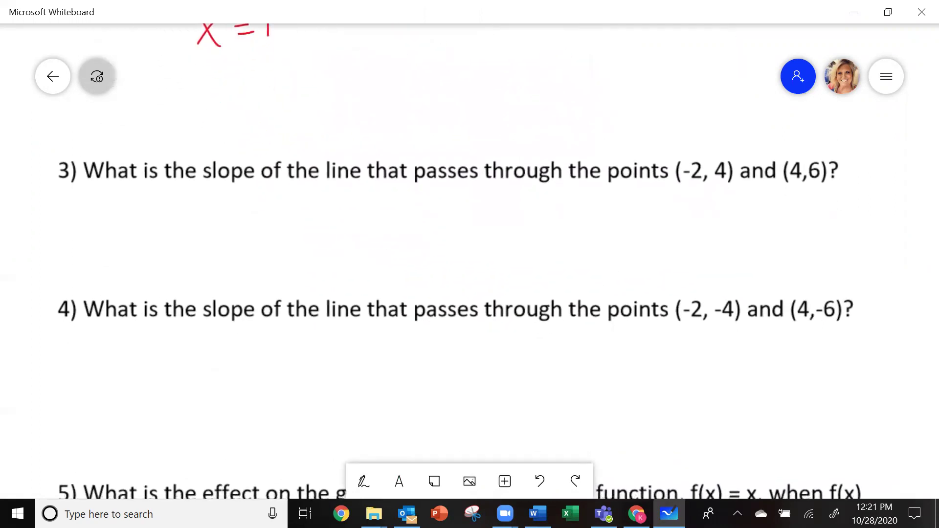
pyautogui.scroll(3, 469, 254)
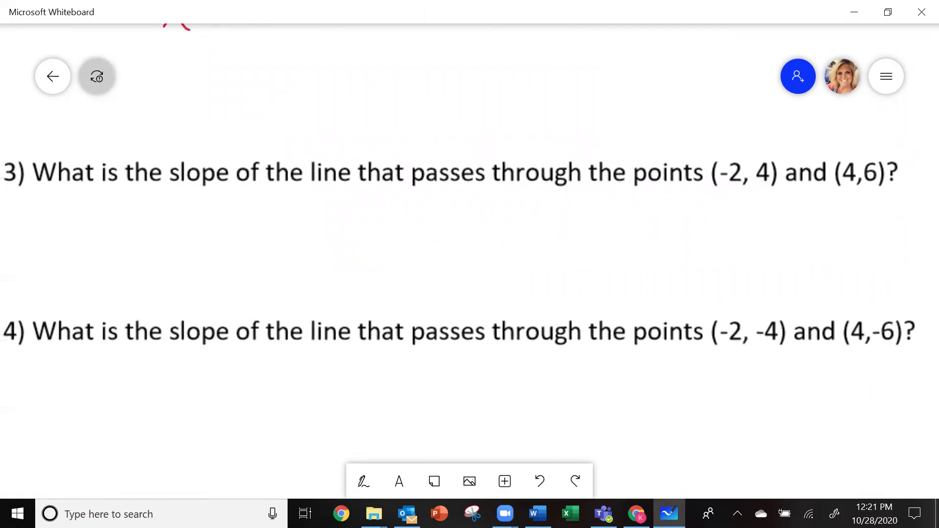
pyautogui.click(364, 482)
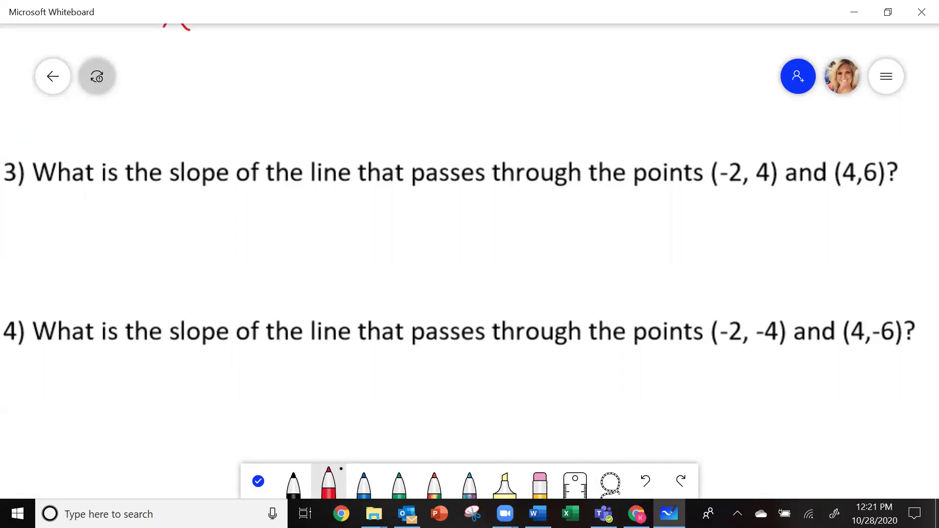
# Step: Write the slope formula m = (y2 − y1)/(x2 − x1) in blue above problem 3
pyautogui.click(363, 483)
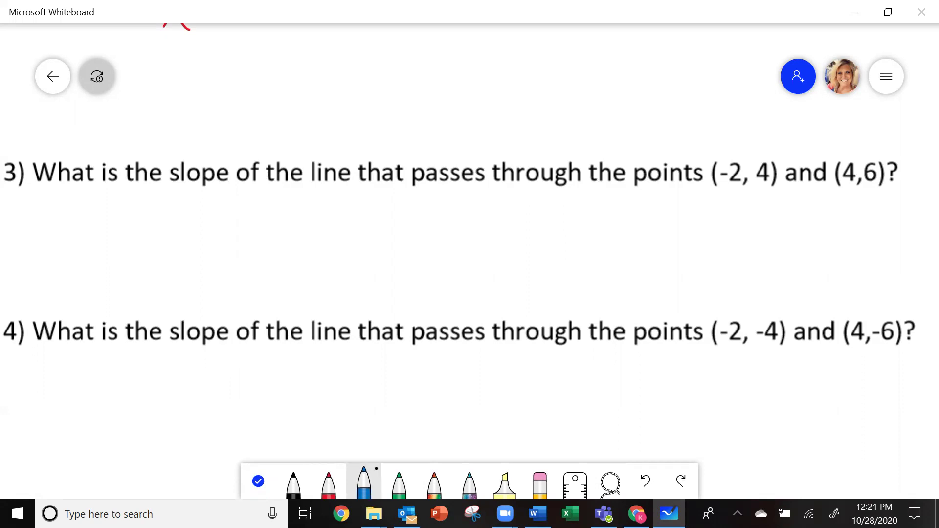
pyautogui.moveTo(196, 72)
pyautogui.mouseDown()
pyautogui.moveTo(196, 94)
pyautogui.moveTo(228, 84)
pyautogui.moveTo(231, 95)
pyautogui.mouseUp()
pyautogui.moveTo(249, 71); pyautogui.dragTo(260, 78)
pyautogui.moveTo(293, 48)
pyautogui.mouseDown()
pyautogui.moveTo(302, 90)
pyautogui.moveTo(293, 87)
pyautogui.moveTo(339, 77)
pyautogui.mouseUp()
pyautogui.moveTo(342, 58); pyautogui.dragTo(355, 56)
pyautogui.moveTo(369, 44)
pyautogui.mouseDown()
pyautogui.moveTo(384, 45)
pyautogui.moveTo(364, 80)
pyautogui.mouseUp()
pyautogui.moveTo(394, 56); pyautogui.dragTo(394, 77)
pyautogui.moveTo(292, 91); pyautogui.dragTo(410, 86)
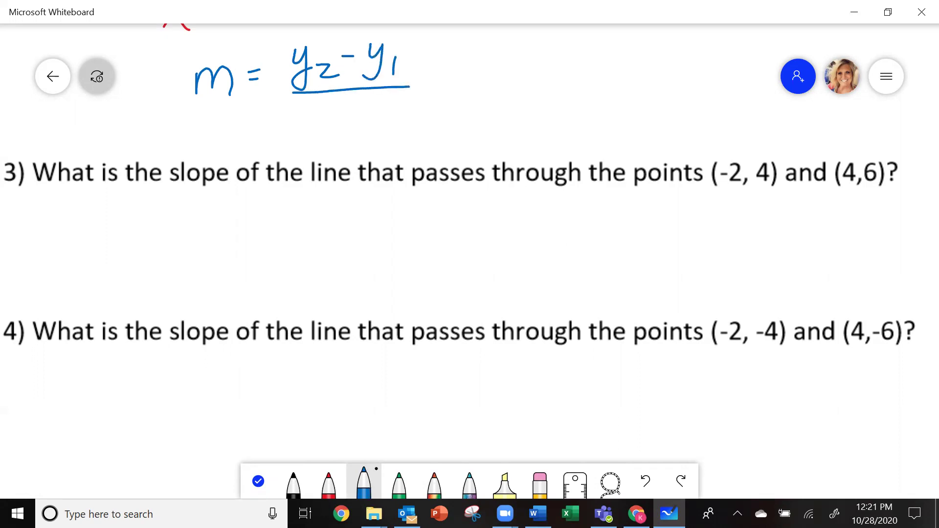
pyautogui.moveTo(294, 104); pyautogui.dragTo(306, 128)
pyautogui.moveTo(305, 107)
pyautogui.mouseDown()
pyautogui.moveTo(291, 132)
pyautogui.moveTo(332, 135)
pyautogui.moveTo(353, 115)
pyautogui.moveTo(377, 125)
pyautogui.mouseUp()
pyautogui.moveTo(382, 102); pyautogui.dragTo(362, 126)
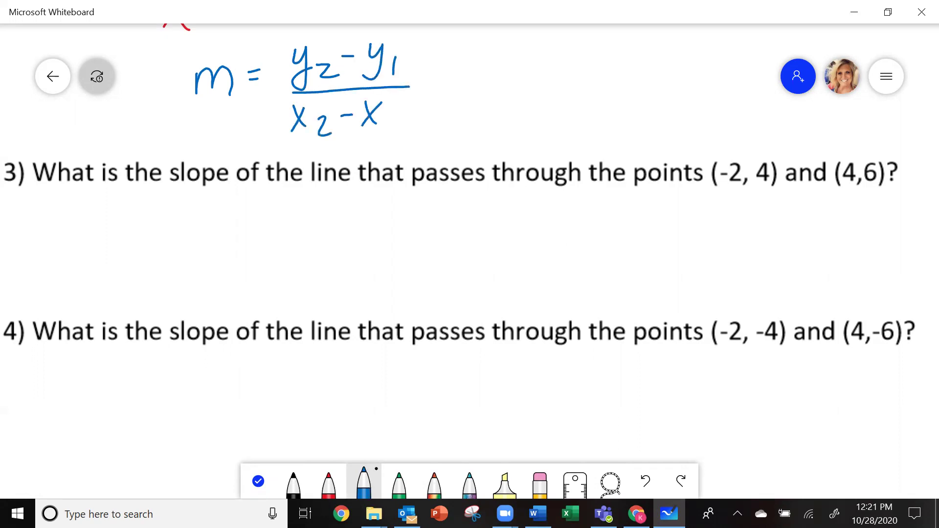
# Step: Label point (−2, 4) as x1, y1 and point (4, 6) as x2, y2
pyautogui.moveTo(706, 123); pyautogui.dragTo(724, 145)
pyautogui.moveTo(721, 122)
pyautogui.mouseDown()
pyautogui.moveTo(724, 145)
pyautogui.moveTo(709, 141)
pyautogui.moveTo(731, 149)
pyautogui.moveTo(766, 126)
pyautogui.moveTo(757, 153)
pyautogui.mouseUp()
pyautogui.moveTo(775, 139); pyautogui.dragTo(778, 151)
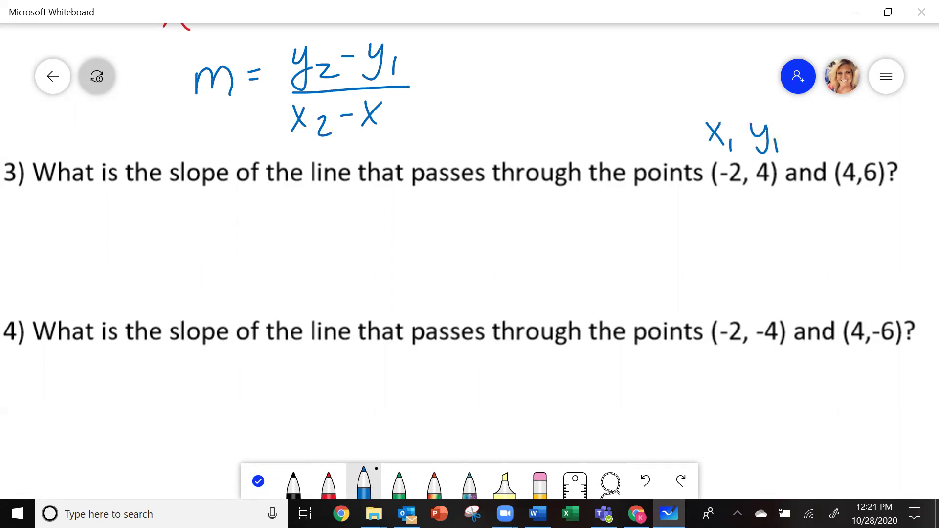
pyautogui.moveTo(823, 122); pyautogui.dragTo(845, 148)
pyautogui.moveTo(837, 120)
pyautogui.mouseDown()
pyautogui.moveTo(827, 149)
pyautogui.moveTo(862, 158)
pyautogui.mouseUp()
pyautogui.moveTo(873, 124)
pyautogui.mouseDown()
pyautogui.moveTo(885, 126)
pyautogui.moveTo(880, 155)
pyautogui.moveTo(908, 150)
pyautogui.mouseUp()
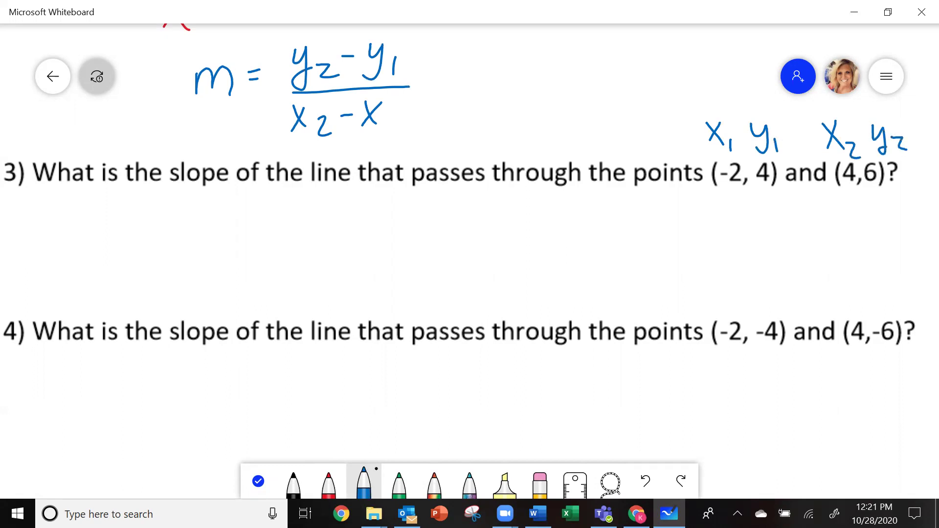
# Step: Underline y-values 6 and 4 in red and write the numerator 6 − 4 over a fraction bar
pyautogui.click(329, 484)
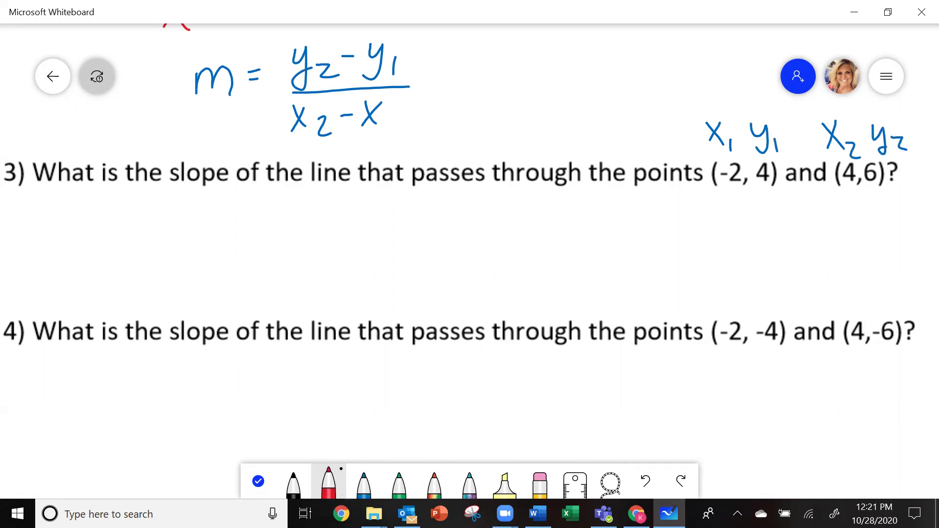
pyautogui.moveTo(869, 187); pyautogui.dragTo(896, 190)
pyautogui.moveTo(242, 195)
pyautogui.mouseDown()
pyautogui.moveTo(236, 221)
pyautogui.moveTo(250, 225)
pyautogui.moveTo(298, 206)
pyautogui.mouseUp()
pyautogui.click(364, 484)
pyautogui.click(329, 484)
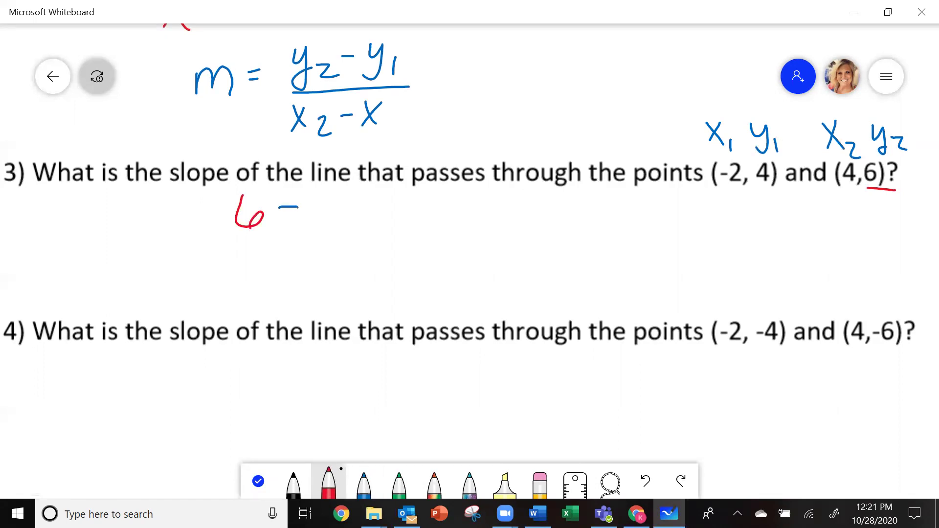
pyautogui.moveTo(759, 190); pyautogui.dragTo(777, 194)
pyautogui.moveTo(322, 189)
pyautogui.mouseDown()
pyautogui.moveTo(320, 206)
pyautogui.moveTo(329, 202)
pyautogui.mouseUp()
pyautogui.moveTo(331, 185)
pyautogui.mouseDown()
pyautogui.moveTo(328, 223)
pyautogui.moveTo(222, 241)
pyautogui.mouseUp()
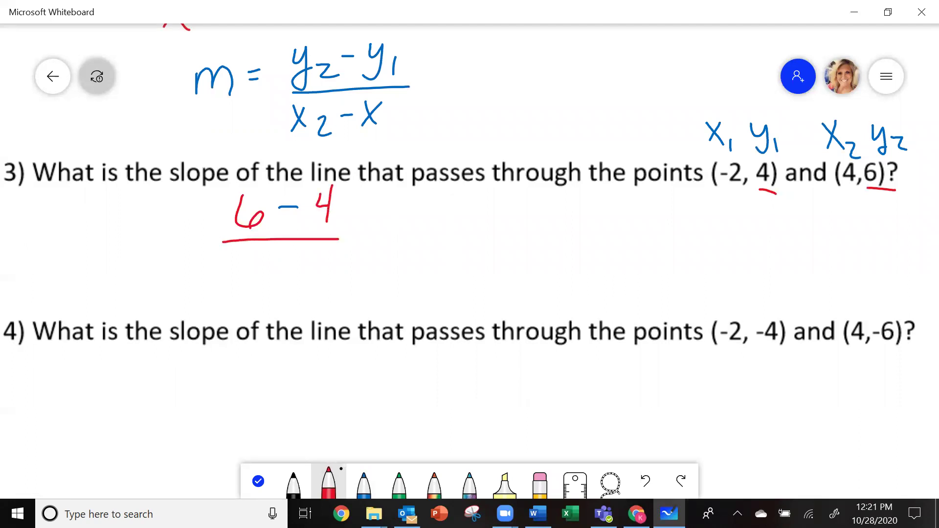
# Step: Underline x-values 4 and −2 and write the denominator 4 − −2
pyautogui.moveTo(834, 197); pyautogui.dragTo(855, 196)
pyautogui.moveTo(237, 248)
pyautogui.mouseDown()
pyautogui.moveTo(230, 264)
pyautogui.moveTo(248, 266)
pyautogui.mouseUp()
pyautogui.moveTo(246, 248); pyautogui.dragTo(246, 292)
pyautogui.moveTo(265, 264); pyautogui.dragTo(285, 263)
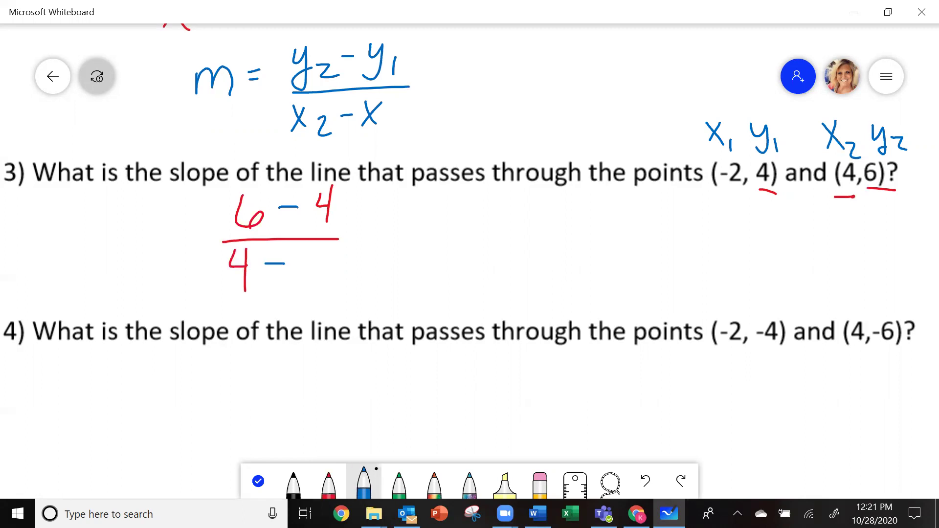
pyautogui.click(329, 485)
pyautogui.moveTo(735, 194); pyautogui.dragTo(744, 193)
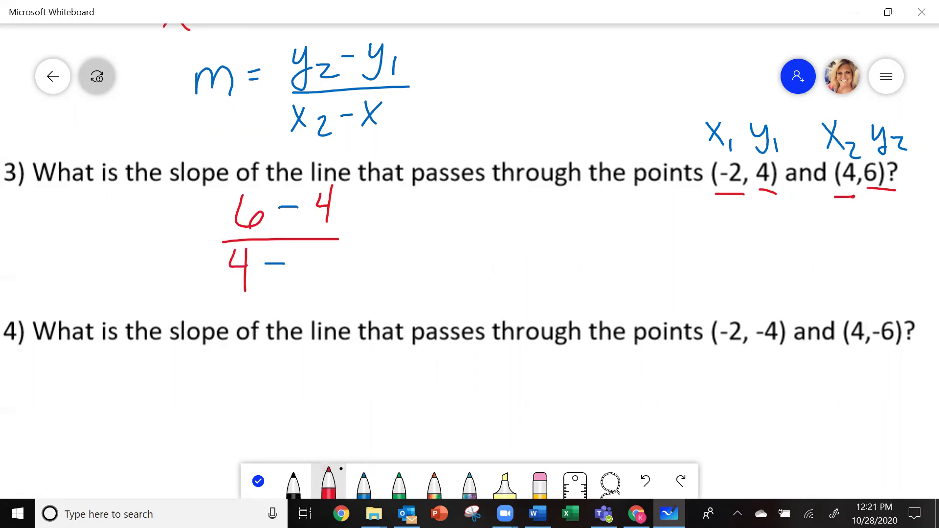
pyautogui.moveTo(305, 259); pyautogui.dragTo(316, 259)
pyautogui.moveTo(321, 256); pyautogui.dragTo(343, 279)
# Step: In black, turn minus negative two into plus two and write = 2/6
pyautogui.click(294, 484)
pyautogui.moveTo(362, 230); pyautogui.dragTo(380, 230)
pyautogui.moveTo(361, 245); pyautogui.dragTo(380, 244)
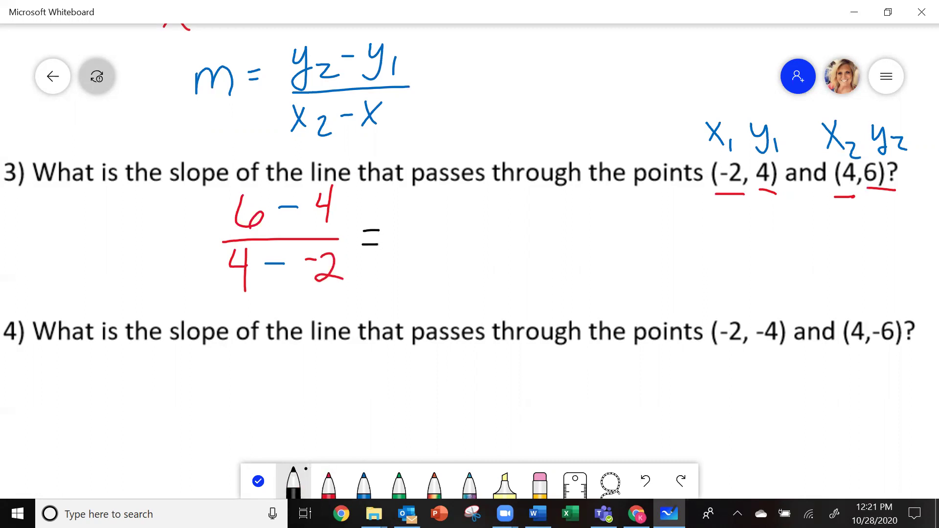
pyautogui.moveTo(411, 201)
pyautogui.mouseDown()
pyautogui.moveTo(439, 218)
pyautogui.moveTo(460, 237)
pyautogui.mouseUp()
pyautogui.moveTo(278, 251)
pyautogui.mouseDown()
pyautogui.moveTo(277, 273)
pyautogui.moveTo(304, 269)
pyautogui.mouseUp()
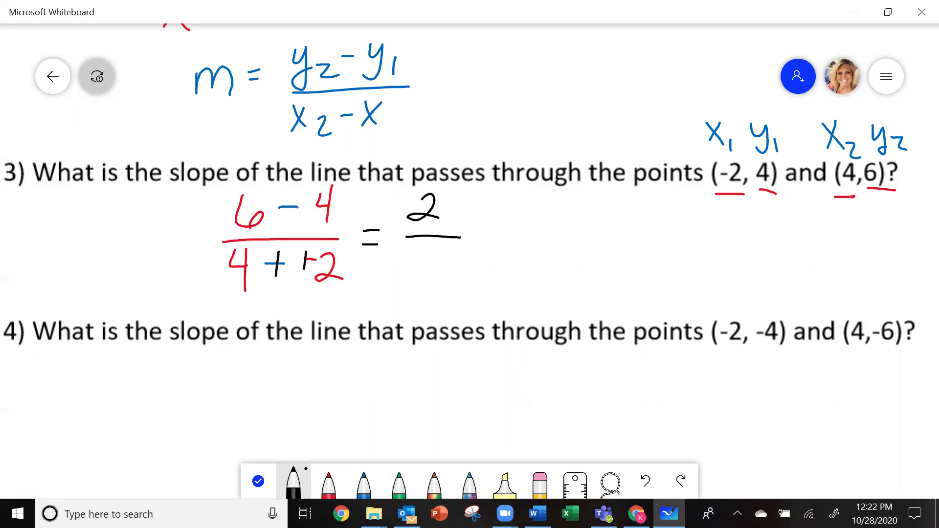
pyautogui.moveTo(423, 247)
pyautogui.mouseDown()
pyautogui.moveTo(412, 275)
pyautogui.moveTo(416, 267)
pyautogui.mouseUp()
# Step: Divide 2 and 6 by 2 in green and box the simplified slope 1/3 in black
pyautogui.click(399, 484)
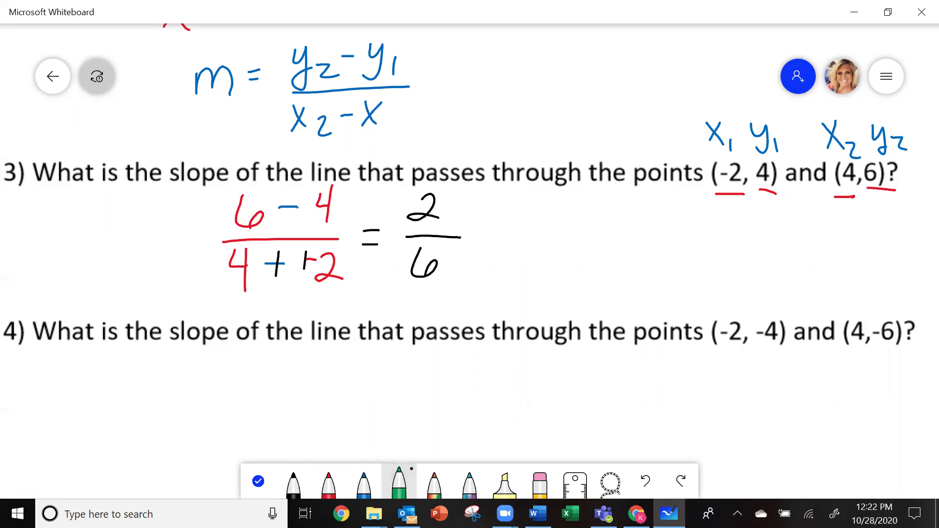
pyautogui.moveTo(446, 206); pyautogui.dragTo(485, 206)
pyautogui.moveTo(438, 265); pyautogui.dragTo(476, 286)
pyautogui.click(294, 485)
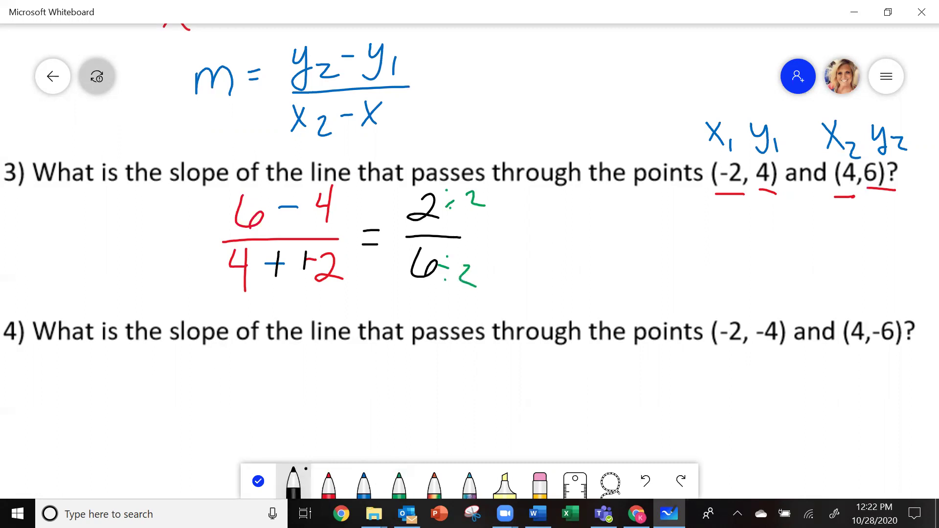
pyautogui.moveTo(515, 230)
pyautogui.mouseDown()
pyautogui.moveTo(533, 230)
pyautogui.moveTo(526, 249)
pyautogui.mouseUp()
pyautogui.moveTo(578, 203); pyautogui.dragTo(578, 223)
pyautogui.moveTo(595, 236)
pyautogui.mouseDown()
pyautogui.moveTo(605, 236)
pyautogui.moveTo(569, 236)
pyautogui.mouseUp()
pyautogui.moveTo(581, 250)
pyautogui.mouseDown()
pyautogui.moveTo(594, 258)
pyautogui.moveTo(581, 277)
pyautogui.mouseUp()
pyautogui.moveTo(621, 206)
pyautogui.mouseDown()
pyautogui.moveTo(612, 290)
pyautogui.moveTo(552, 200)
pyautogui.moveTo(624, 209)
pyautogui.mouseUp()
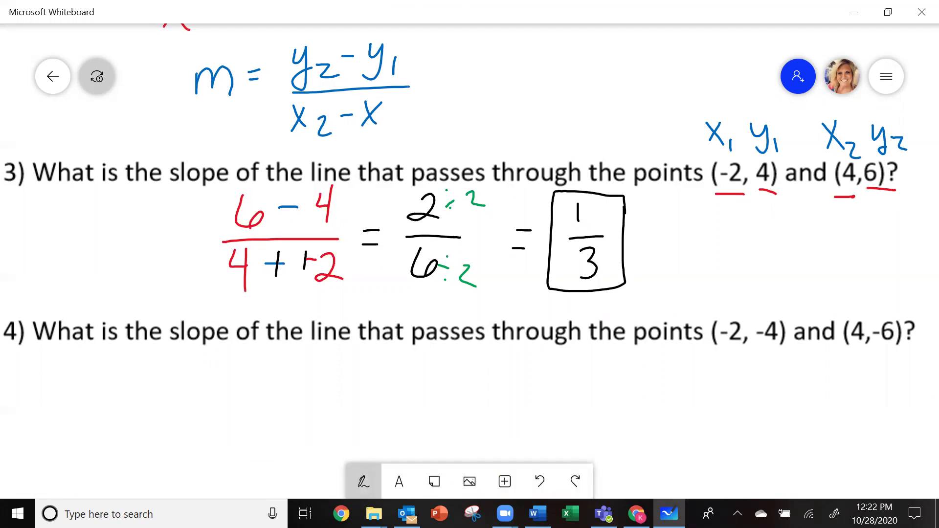
pyautogui.click(399, 482)
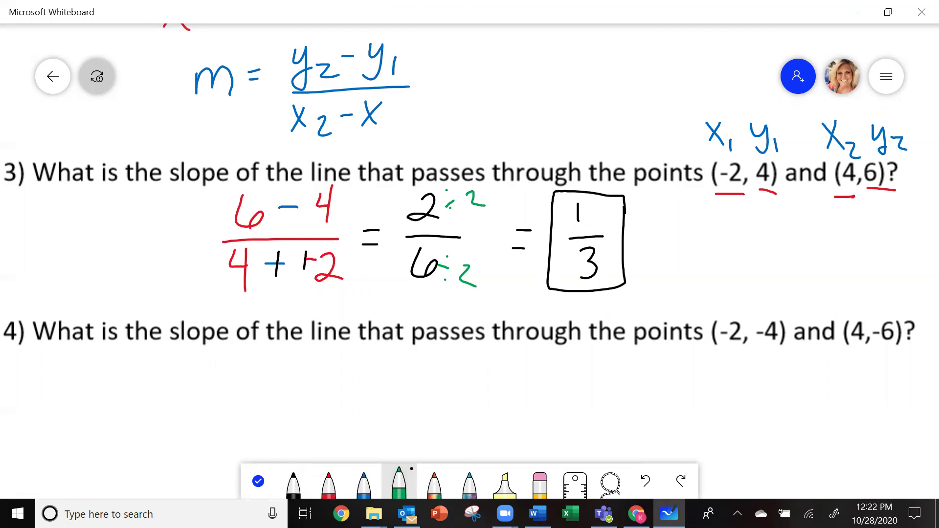
# Step: Label problem 4's points (−2, −4) as x1, y1 and (4, −6) as x2, y2
pyautogui.moveTo(719, 286)
pyautogui.mouseDown()
pyautogui.moveTo(732, 305)
pyautogui.moveTo(721, 305)
pyautogui.moveTo(742, 310)
pyautogui.moveTo(763, 295)
pyautogui.mouseUp()
pyautogui.moveTo(770, 282)
pyautogui.mouseDown()
pyautogui.moveTo(762, 312)
pyautogui.moveTo(778, 303)
pyautogui.mouseUp()
pyautogui.moveTo(834, 284)
pyautogui.mouseDown()
pyautogui.moveTo(844, 306)
pyautogui.moveTo(836, 307)
pyautogui.moveTo(866, 313)
pyautogui.moveTo(884, 299)
pyautogui.mouseUp()
pyautogui.moveTo(893, 285)
pyautogui.mouseDown()
pyautogui.moveTo(882, 311)
pyautogui.moveTo(921, 317)
pyautogui.mouseUp()
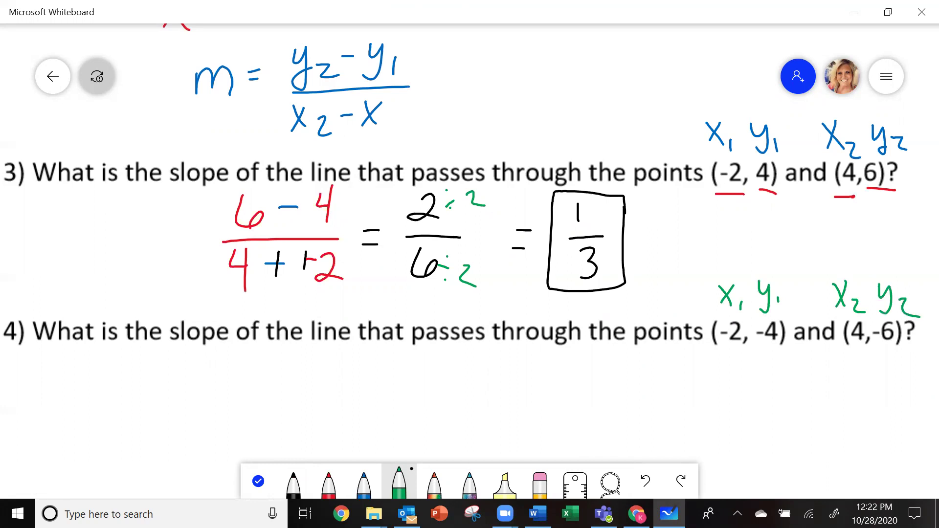
# Step: Underline −6 and −4 and write the numerator −6 − −4 over a fraction bar
pyautogui.moveTo(877, 348); pyautogui.dragTo(904, 348)
pyautogui.moveTo(216, 362); pyautogui.dragTo(298, 357)
pyautogui.click(363, 484)
pyautogui.click(399, 485)
pyautogui.moveTo(764, 347); pyautogui.dragTo(786, 347)
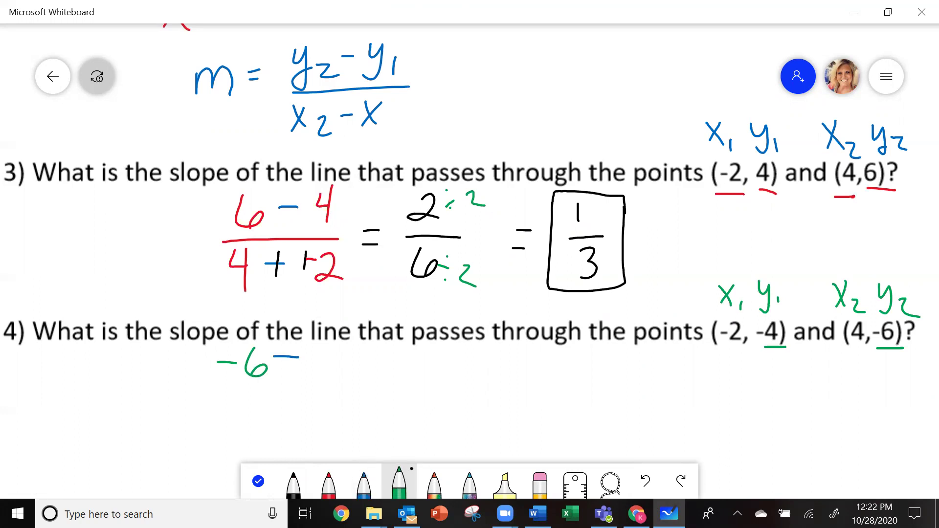
pyautogui.moveTo(318, 361)
pyautogui.mouseDown()
pyautogui.moveTo(358, 360)
pyautogui.moveTo(357, 375)
pyautogui.mouseUp()
pyautogui.moveTo(249, 390); pyautogui.dragTo(370, 387)
# Step: Mark x-values 4 and −2 and write the denominator 4 − −2
pyautogui.moveTo(839, 350); pyautogui.dragTo(862, 348)
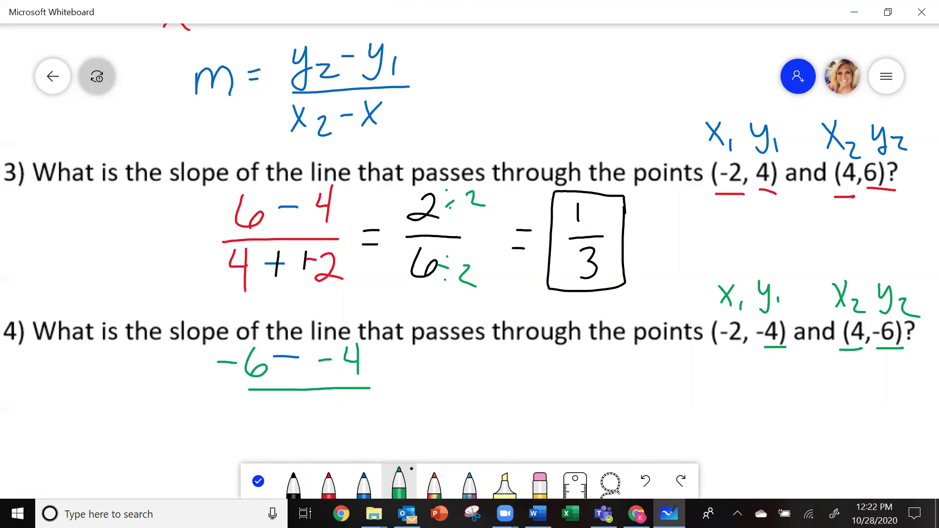
pyautogui.moveTo(250, 401)
pyautogui.mouseDown()
pyautogui.moveTo(267, 415)
pyautogui.moveTo(264, 427)
pyautogui.moveTo(299, 412)
pyautogui.mouseUp()
pyautogui.click(364, 484)
pyautogui.click(399, 485)
pyautogui.moveTo(721, 350); pyautogui.dragTo(745, 351)
pyautogui.moveTo(321, 404); pyautogui.dragTo(330, 403)
pyautogui.moveTo(341, 401)
pyautogui.mouseDown()
pyautogui.moveTo(342, 416)
pyautogui.moveTo(357, 417)
pyautogui.mouseUp()
# Step: In black, turn both double negatives into plus signs and write −2/6
pyautogui.click(294, 484)
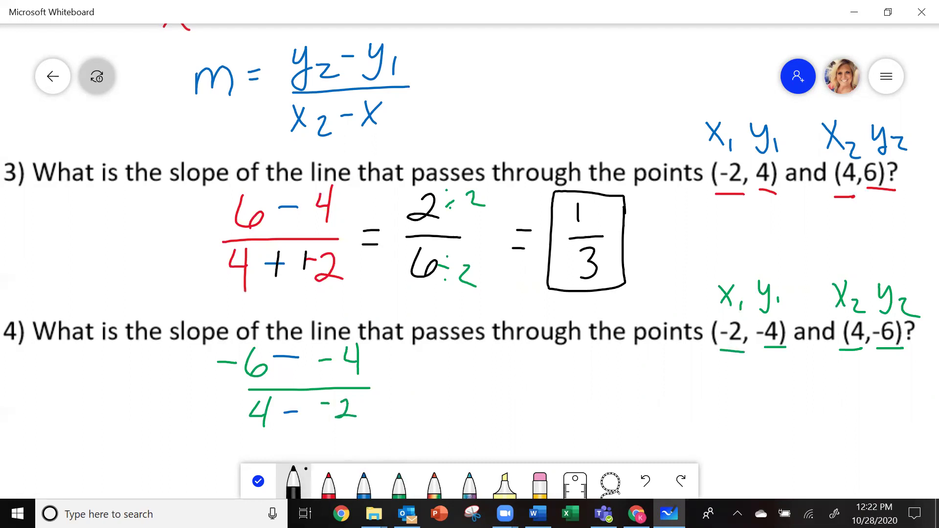
pyautogui.moveTo(290, 346); pyautogui.dragTo(290, 367)
pyautogui.moveTo(325, 348); pyautogui.dragTo(326, 366)
pyautogui.moveTo(297, 399); pyautogui.dragTo(296, 414)
pyautogui.moveTo(326, 392); pyautogui.dragTo(326, 412)
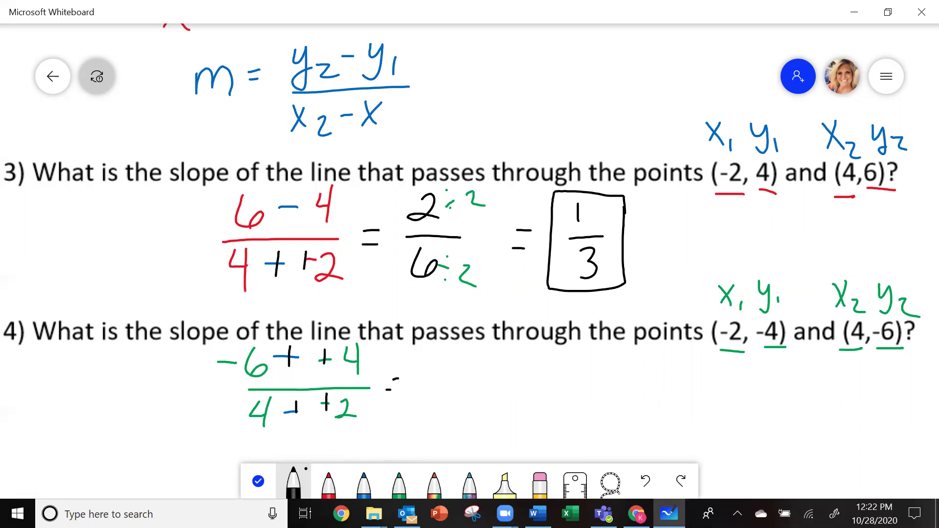
pyautogui.moveTo(429, 362)
pyautogui.mouseDown()
pyautogui.moveTo(468, 364)
pyautogui.moveTo(480, 383)
pyautogui.moveTo(446, 412)
pyautogui.mouseUp()
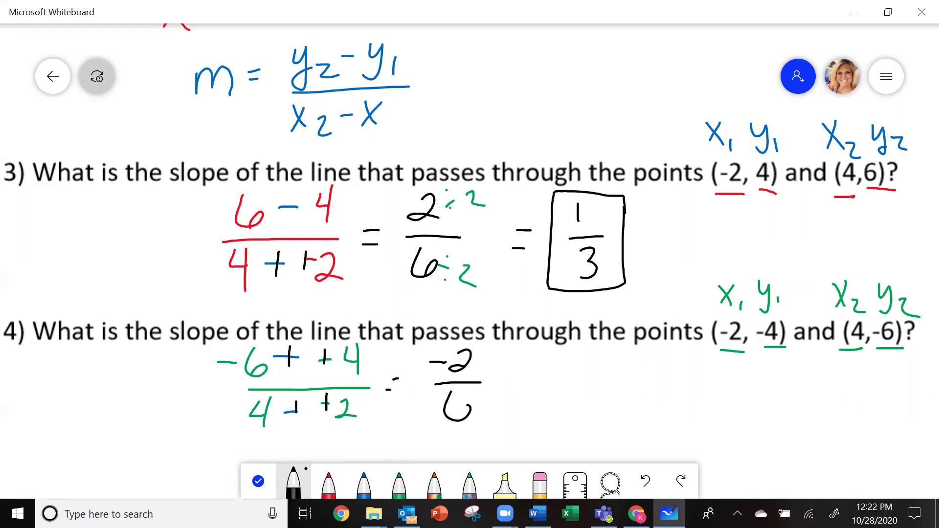
# Step: Divide −2/6 by 2 in red and box the final answer −1/3
pyautogui.click(328, 485)
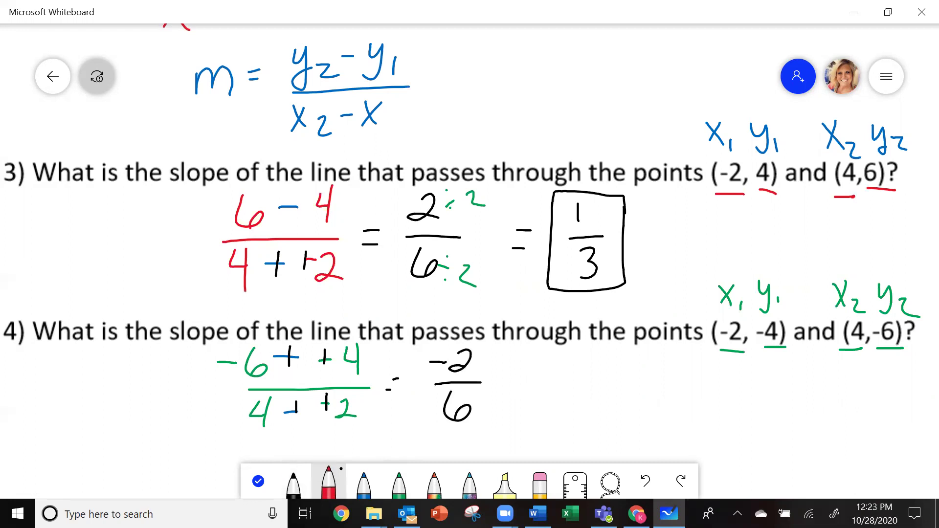
pyautogui.moveTo(482, 362); pyautogui.dragTo(520, 359)
pyautogui.moveTo(475, 408); pyautogui.dragTo(512, 429)
pyautogui.click(294, 484)
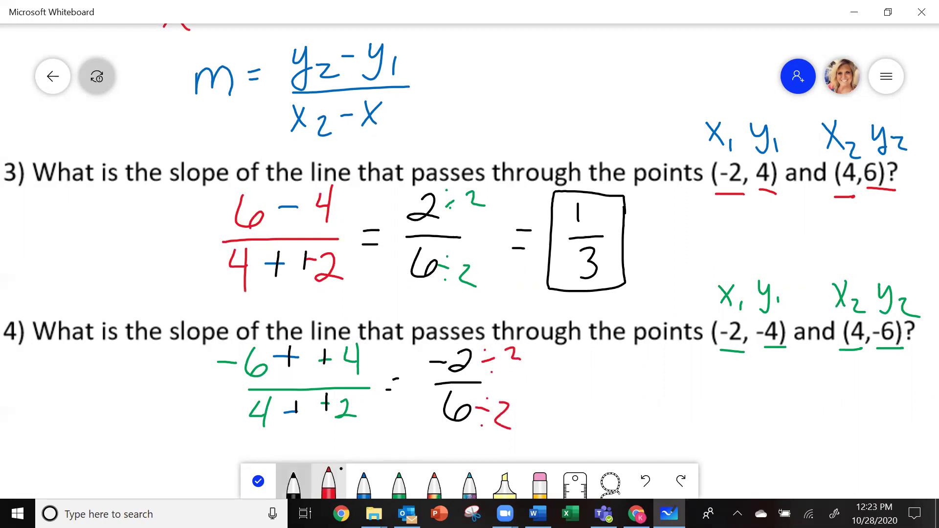
pyautogui.moveTo(540, 381); pyautogui.dragTo(553, 380)
pyautogui.moveTo(543, 395)
pyautogui.mouseDown()
pyautogui.moveTo(585, 368)
pyautogui.moveTo(632, 381)
pyautogui.moveTo(600, 385)
pyautogui.moveTo(608, 423)
pyautogui.mouseUp()
pyautogui.moveTo(647, 343)
pyautogui.mouseDown()
pyautogui.moveTo(650, 411)
pyautogui.moveTo(567, 433)
pyautogui.moveTo(599, 338)
pyautogui.moveTo(648, 374)
pyautogui.mouseUp()
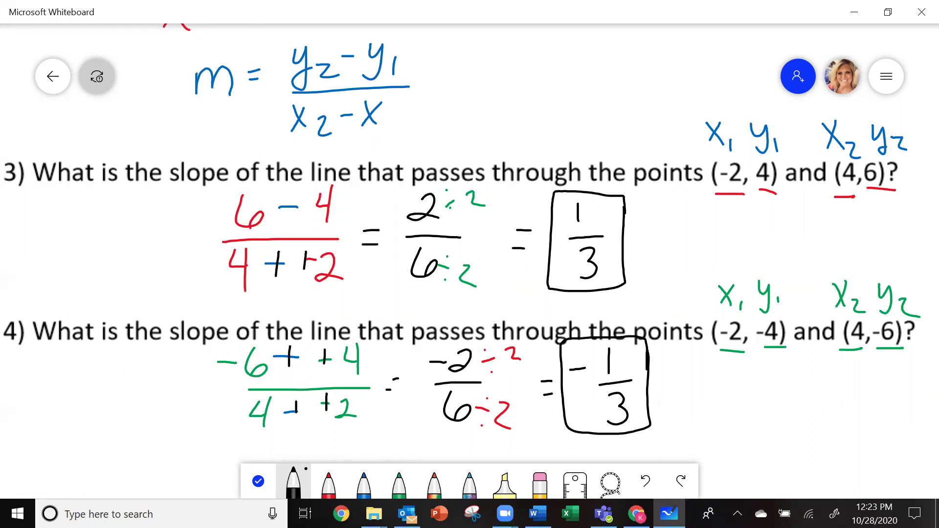
pyautogui.scroll(-5, 470, 255)
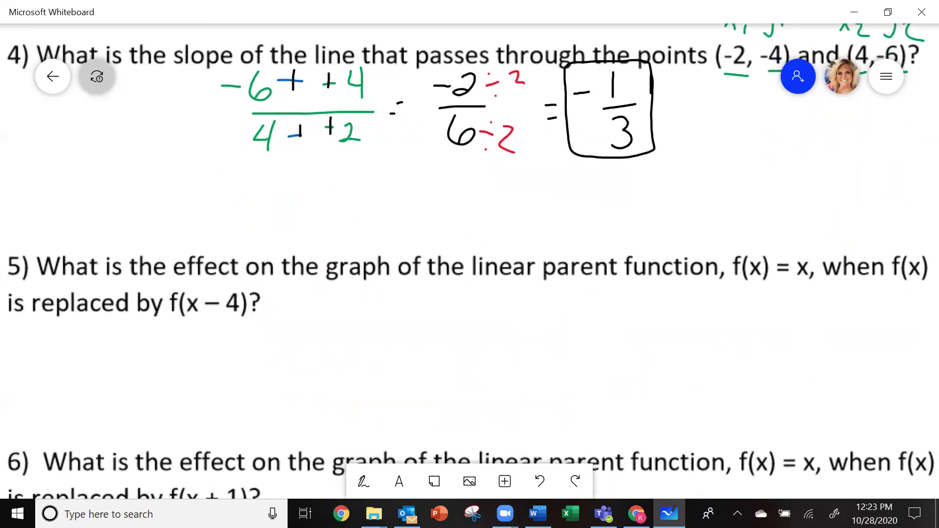
# Step: Scroll to question 5 and highlight f(x) = x and f(x – 4) in yellow
pyautogui.scroll(-3, 470, 264)
pyautogui.scroll(3, 469, 264)
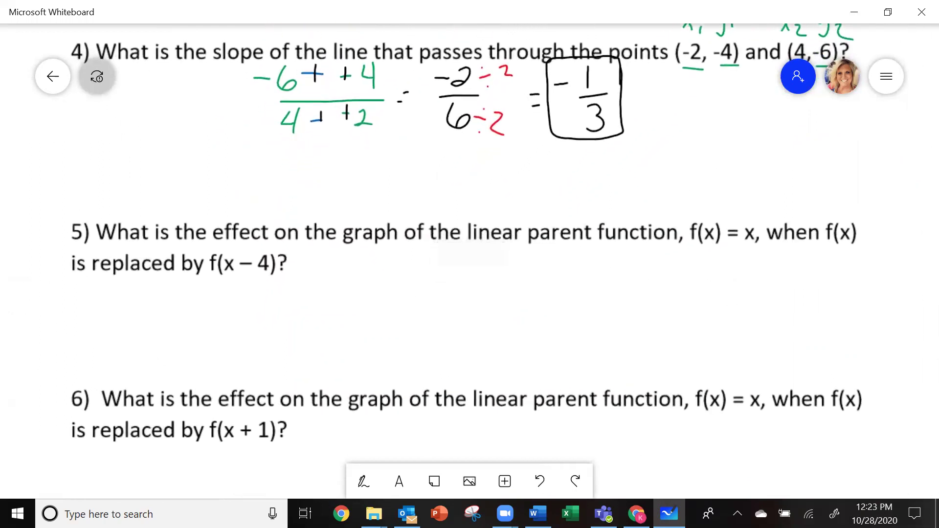
pyautogui.scroll(-2, 470, 254)
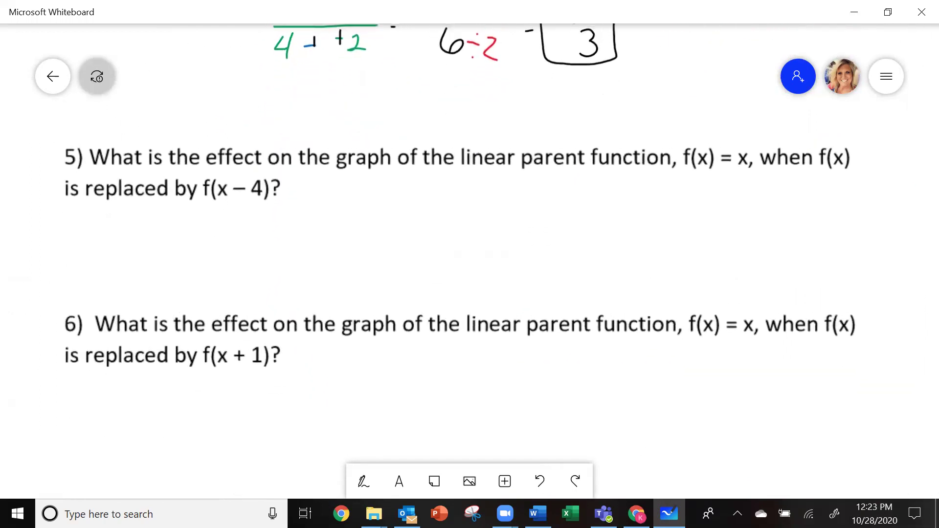
pyautogui.click(363, 481)
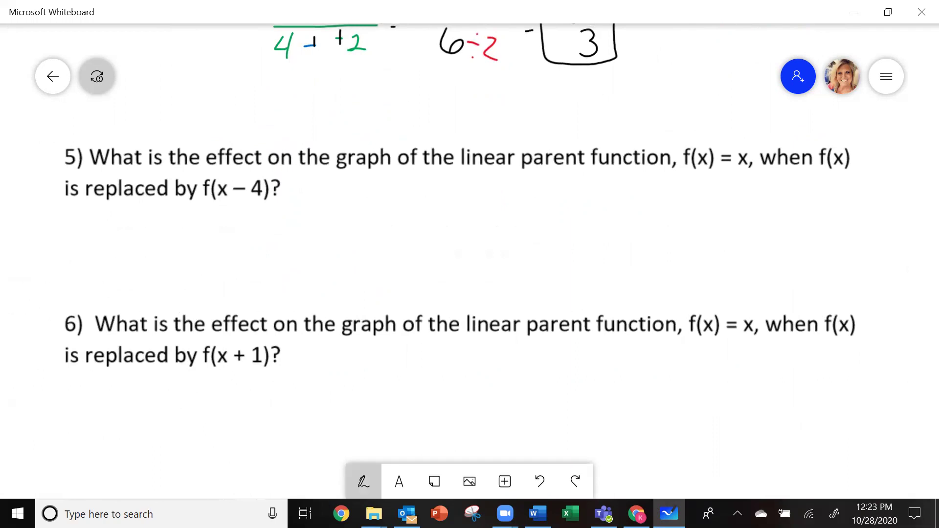
pyautogui.click(504, 484)
pyautogui.moveTo(751, 152)
pyautogui.mouseDown()
pyautogui.moveTo(735, 143)
pyautogui.moveTo(674, 168)
pyautogui.moveTo(751, 166)
pyautogui.moveTo(751, 156)
pyautogui.mouseUp()
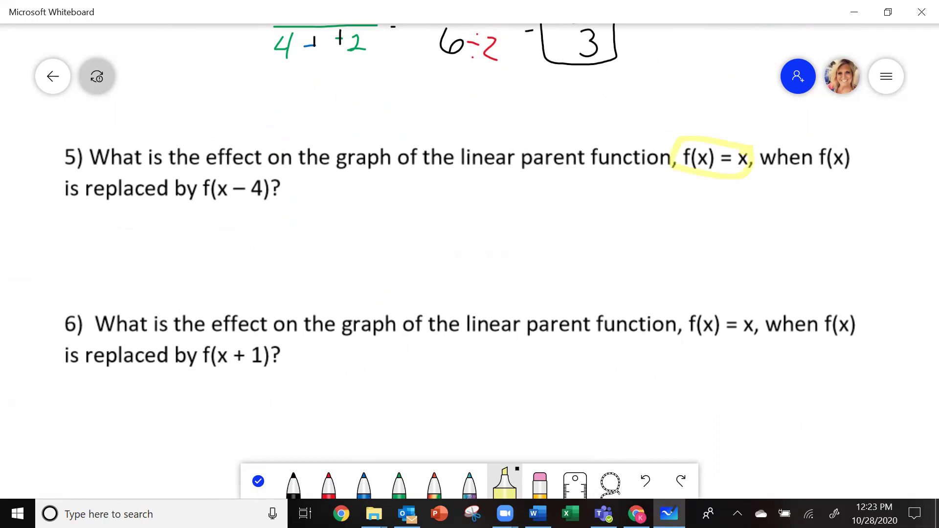
pyautogui.moveTo(201, 175)
pyautogui.mouseDown()
pyautogui.moveTo(260, 183)
pyautogui.moveTo(215, 194)
pyautogui.moveTo(267, 200)
pyautogui.mouseUp()
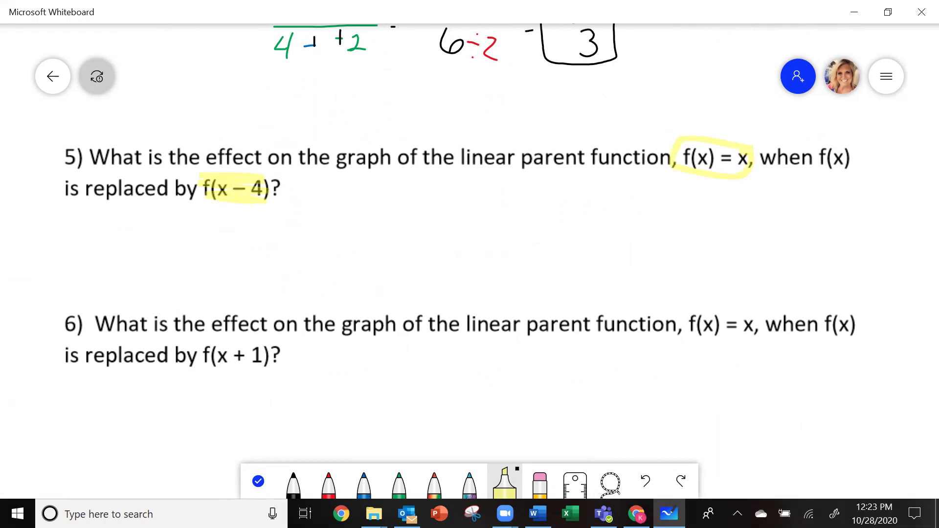
# Step: Write y = x in blue and y = x − 4 in red under the functions
pyautogui.click(364, 482)
pyautogui.moveTo(690, 181)
pyautogui.mouseDown()
pyautogui.moveTo(700, 180)
pyautogui.moveTo(690, 205)
pyautogui.moveTo(722, 186)
pyautogui.moveTo(748, 199)
pyautogui.mouseUp()
pyautogui.moveTo(748, 179); pyautogui.dragTo(734, 201)
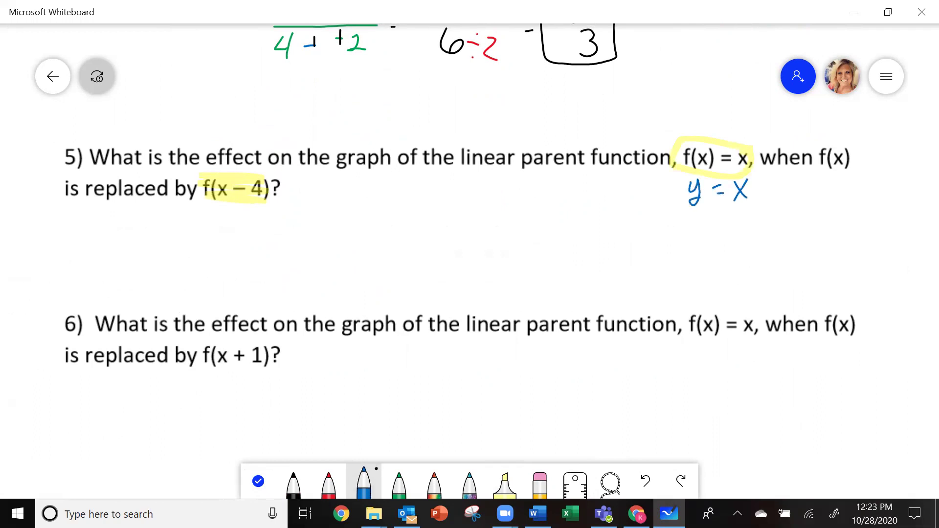
pyautogui.click(329, 482)
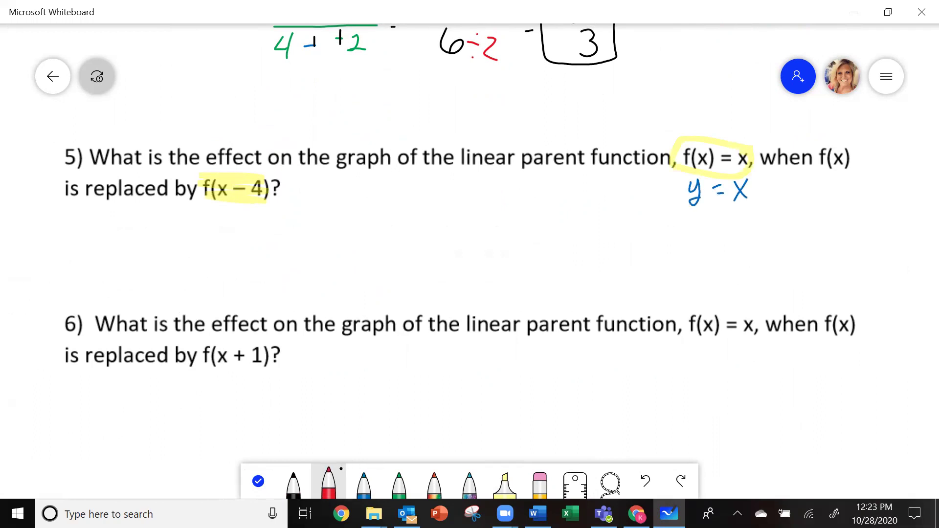
pyautogui.moveTo(196, 207)
pyautogui.mouseDown()
pyautogui.moveTo(205, 215)
pyautogui.moveTo(193, 239)
pyautogui.moveTo(226, 211)
pyautogui.mouseUp()
pyautogui.moveTo(214, 221)
pyautogui.mouseDown()
pyautogui.moveTo(253, 226)
pyautogui.moveTo(238, 227)
pyautogui.mouseUp()
pyautogui.moveTo(260, 218)
pyautogui.mouseDown()
pyautogui.moveTo(291, 218)
pyautogui.moveTo(290, 234)
pyautogui.mouseUp()
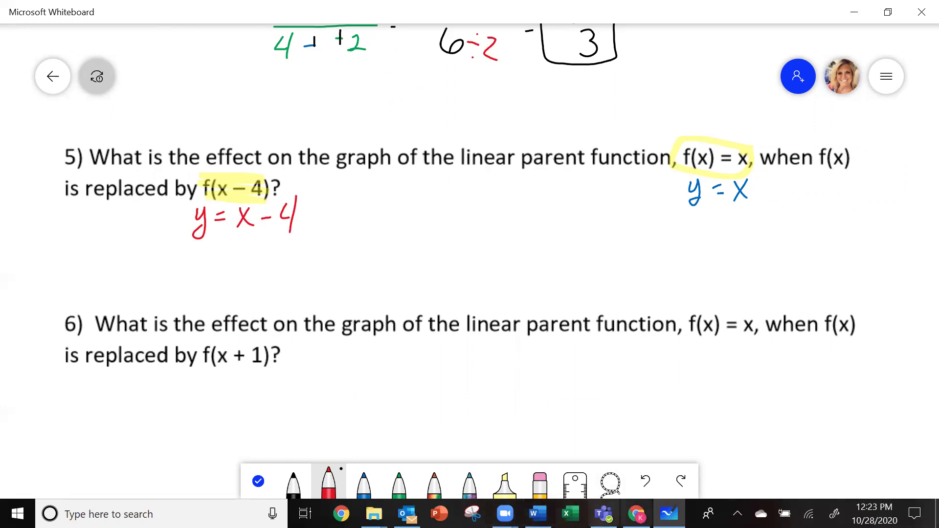
# Step: In Desmos, replace the old expressions with y=x and y=x-4
pyautogui.click(636, 514)
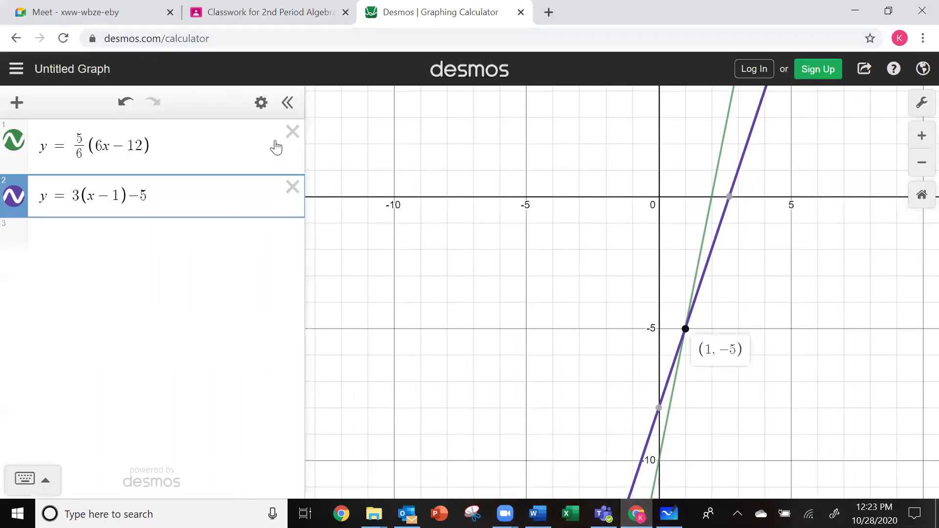
pyautogui.click(296, 142)
pyautogui.click(292, 134)
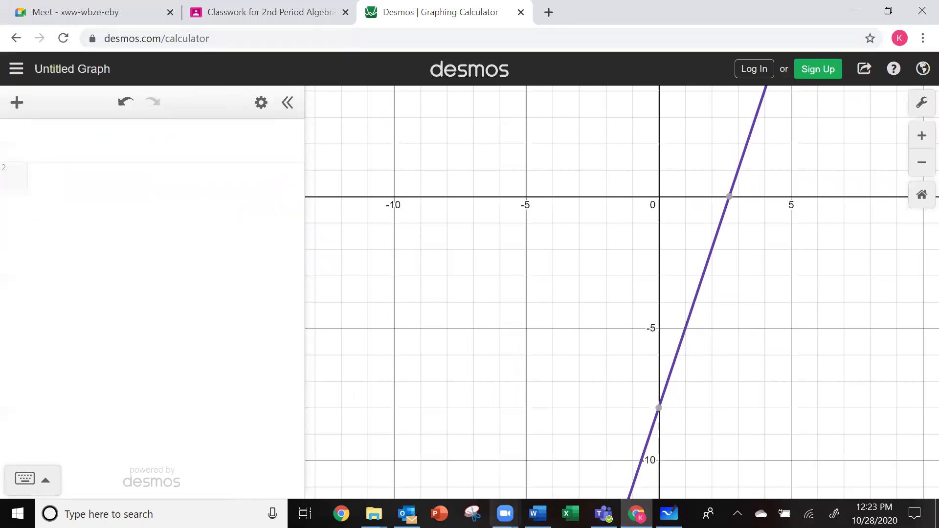
pyautogui.click(187, 139)
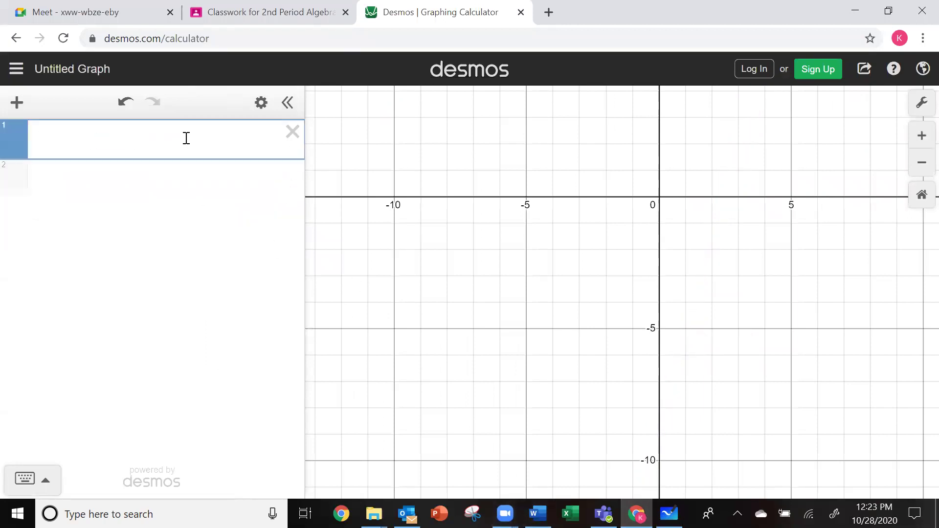
pyautogui.write('y=x')
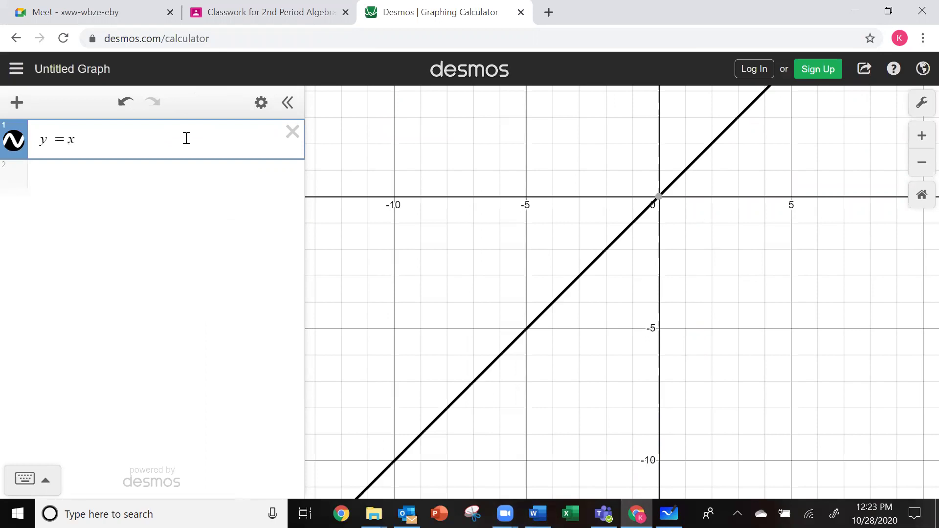
pyautogui.click(147, 177)
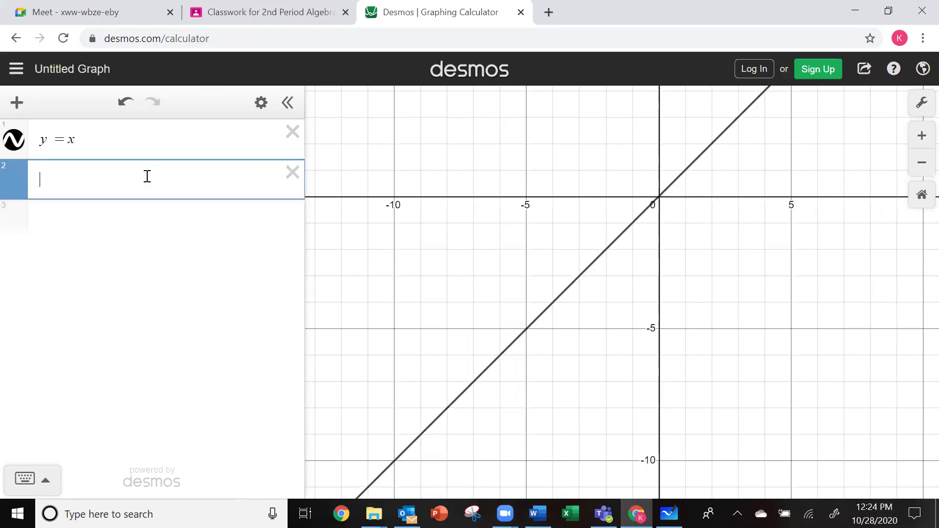
pyautogui.write('y=x-4')
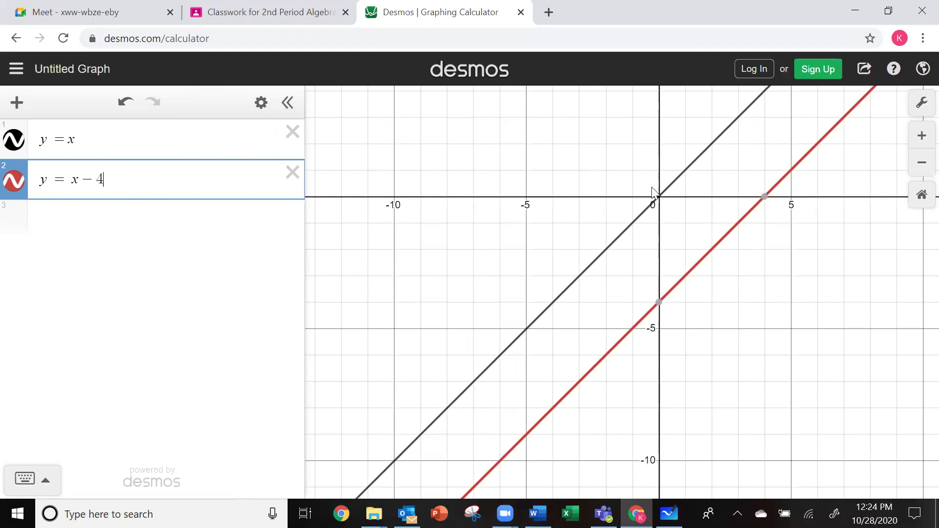
# Step: Mark the y-intercepts (0, 0) and (0, −4), then go back to Whiteboard
pyautogui.click(658, 198)
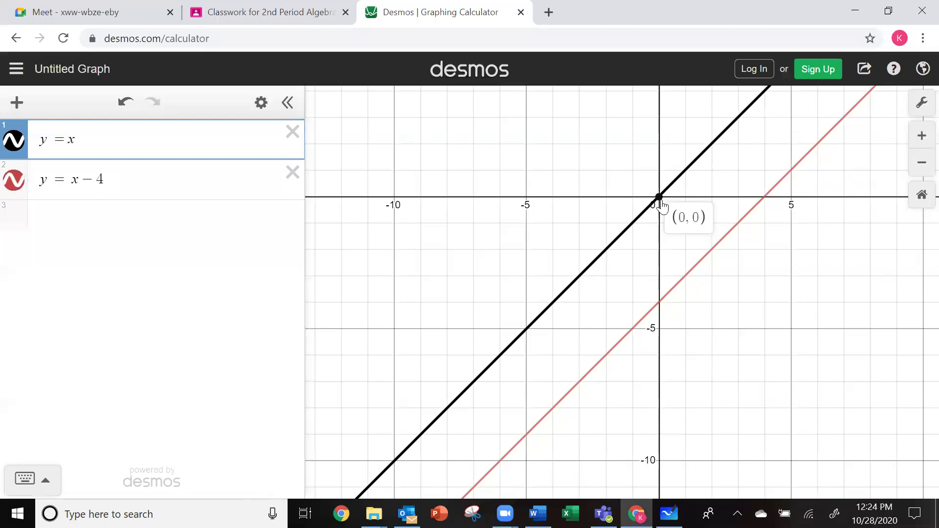
pyautogui.click(660, 303)
pyautogui.click(660, 303)
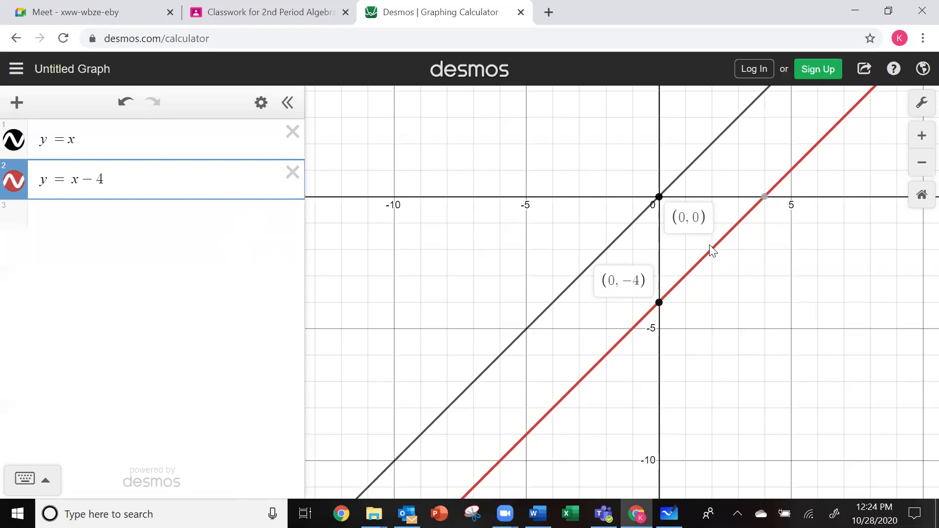
pyautogui.hotkey('alt', 'Tab')
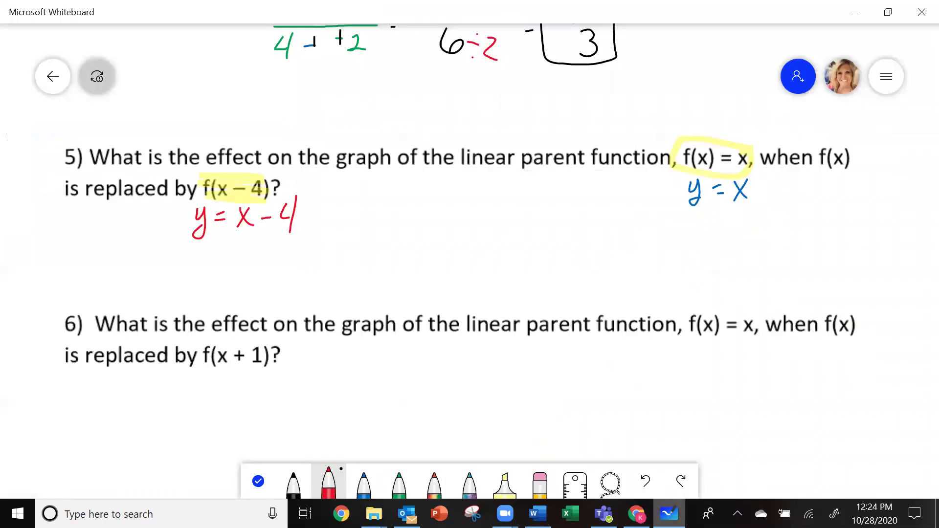
# Step: Handwrite "It shifted down 4 units" in green under question 5
pyautogui.click(399, 484)
pyautogui.moveTo(53, 250)
pyautogui.mouseDown()
pyautogui.moveTo(52, 288)
pyautogui.moveTo(83, 268)
pyautogui.mouseUp()
pyautogui.moveTo(116, 263)
pyautogui.mouseDown()
pyautogui.moveTo(104, 264)
pyautogui.moveTo(114, 288)
pyautogui.moveTo(154, 287)
pyautogui.mouseUp()
pyautogui.click(154, 259)
pyautogui.moveTo(183, 250); pyautogui.dragTo(172, 290)
pyautogui.moveTo(165, 270)
pyautogui.mouseDown()
pyautogui.moveTo(182, 269)
pyautogui.moveTo(194, 290)
pyautogui.moveTo(206, 273)
pyautogui.mouseUp()
pyautogui.moveTo(206, 277)
pyautogui.mouseDown()
pyautogui.moveTo(219, 270)
pyautogui.moveTo(215, 288)
pyautogui.mouseUp()
pyautogui.moveTo(247, 269); pyautogui.dragTo(232, 289)
pyautogui.moveTo(249, 251); pyautogui.dragTo(251, 291)
pyautogui.moveTo(316, 268); pyautogui.dragTo(317, 288)
pyautogui.moveTo(318, 245); pyautogui.dragTo(315, 284)
pyautogui.moveTo(342, 268)
pyautogui.mouseDown()
pyautogui.moveTo(379, 276)
pyautogui.moveTo(382, 266)
pyautogui.mouseUp()
pyautogui.moveTo(390, 265)
pyautogui.mouseDown()
pyautogui.moveTo(409, 266)
pyautogui.moveTo(414, 283)
pyautogui.mouseUp()
pyautogui.moveTo(457, 239)
pyautogui.mouseDown()
pyautogui.moveTo(450, 264)
pyautogui.moveTo(475, 263)
pyautogui.mouseUp()
pyautogui.moveTo(482, 232); pyautogui.dragTo(472, 288)
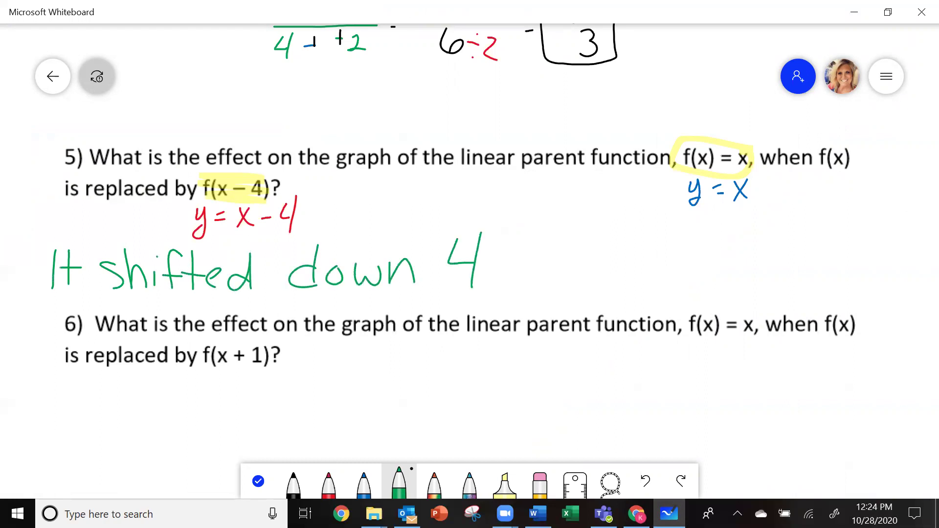
pyautogui.moveTo(511, 255)
pyautogui.mouseDown()
pyautogui.moveTo(533, 282)
pyautogui.moveTo(575, 279)
pyautogui.mouseUp()
pyautogui.click(592, 240)
pyautogui.moveTo(596, 239); pyautogui.dragTo(592, 280)
pyautogui.moveTo(589, 262)
pyautogui.mouseDown()
pyautogui.moveTo(612, 258)
pyautogui.moveTo(620, 282)
pyautogui.mouseUp()
# Step: Erase the highlight on f(x – 4), then mark the –4 and a downward arrow in rainbow ink
pyautogui.click(540, 482)
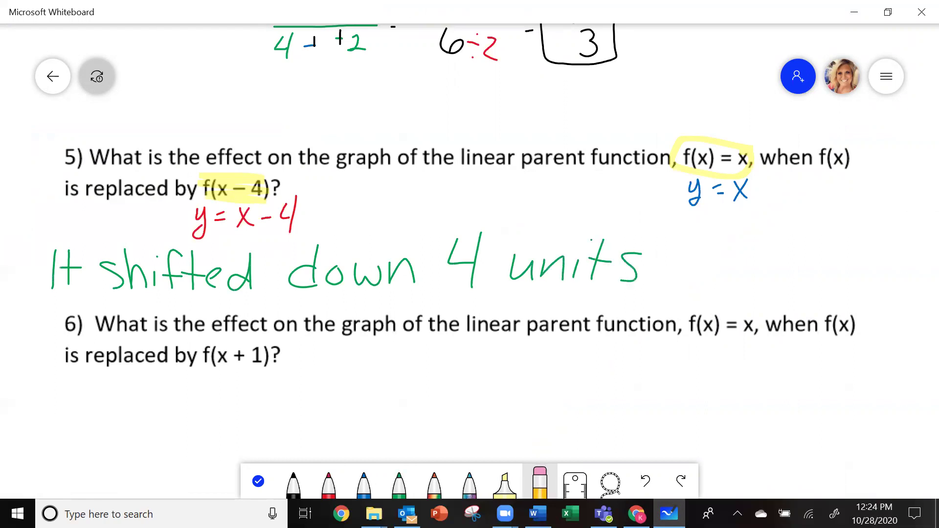
pyautogui.moveTo(267, 186); pyautogui.dragTo(201, 189)
pyautogui.click(434, 482)
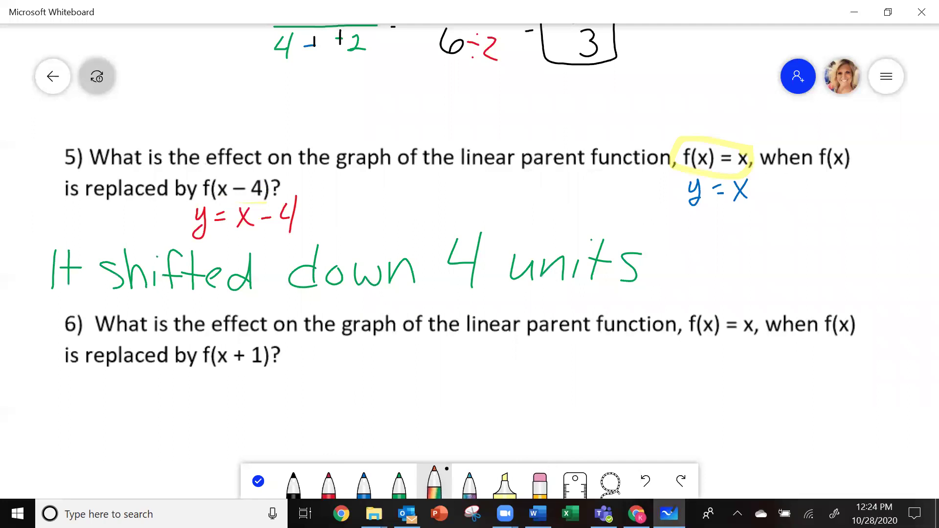
pyautogui.moveTo(267, 164)
pyautogui.mouseDown()
pyautogui.moveTo(229, 197)
pyautogui.moveTo(264, 161)
pyautogui.moveTo(245, 162)
pyautogui.mouseUp()
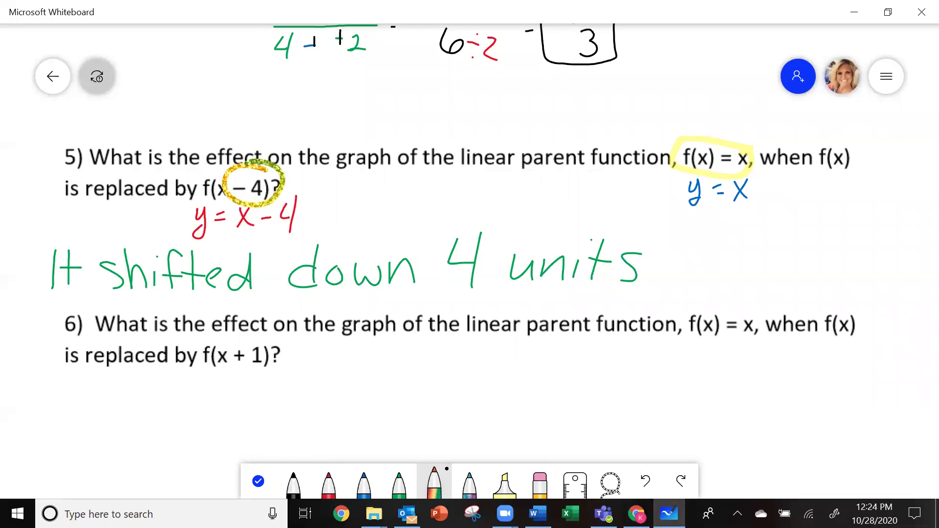
pyautogui.moveTo(318, 166); pyautogui.dragTo(318, 200)
pyautogui.moveTo(303, 187); pyautogui.dragTo(317, 201)
# Step: Scroll the canvas to bring question 6 into view
pyautogui.click(258, 482)
pyautogui.scroll(-1, 470, 195)
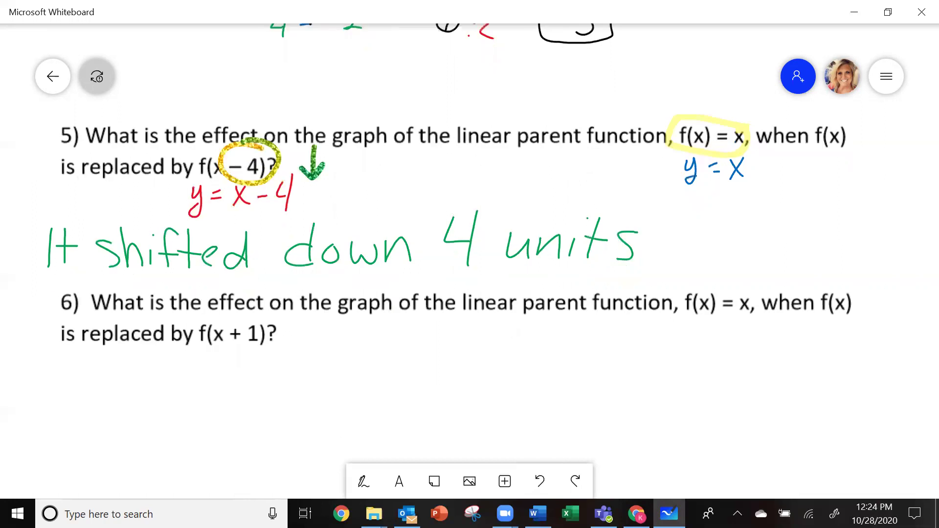
pyautogui.hscroll(-1, 470, 195)
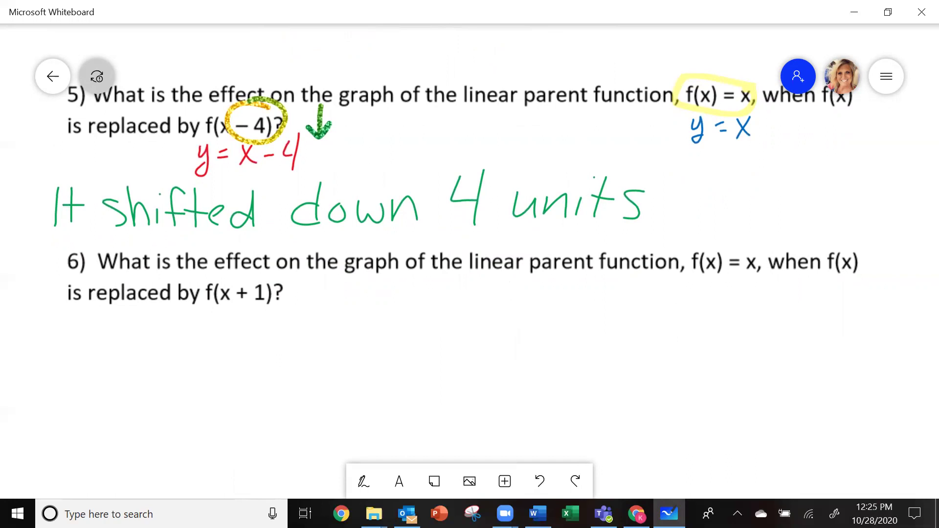
pyautogui.click(364, 481)
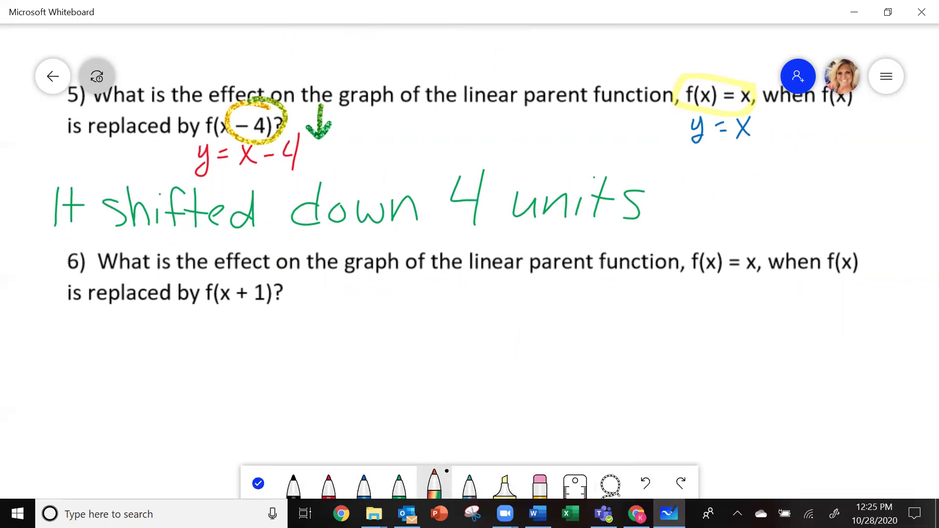
# Step: Circle f(x) = x in red and write y = x beneath it
pyautogui.click(329, 483)
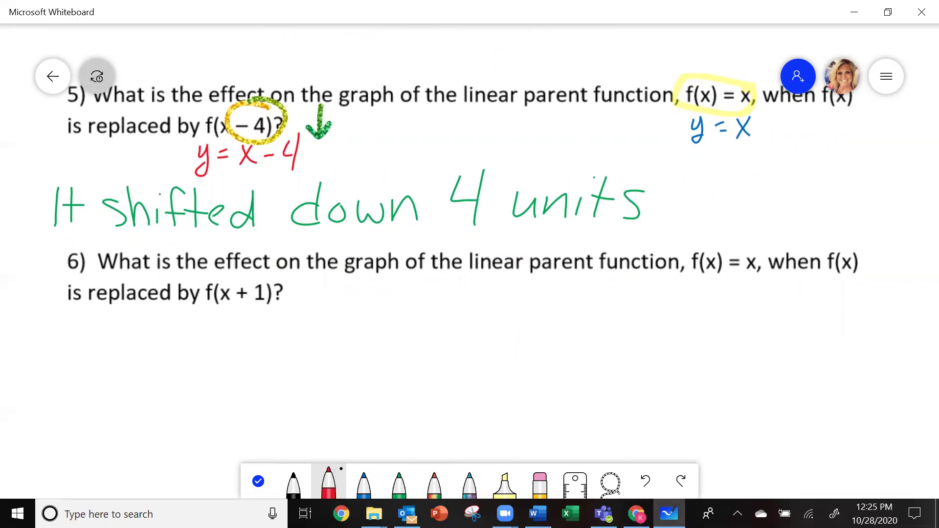
pyautogui.moveTo(760, 243)
pyautogui.mouseDown()
pyautogui.moveTo(696, 238)
pyautogui.moveTo(768, 276)
pyautogui.moveTo(758, 241)
pyautogui.mouseUp()
pyautogui.moveTo(694, 292)
pyautogui.mouseDown()
pyautogui.moveTo(705, 292)
pyautogui.moveTo(700, 326)
pyautogui.moveTo(730, 295)
pyautogui.mouseUp()
pyautogui.moveTo(720, 309); pyautogui.dragTo(756, 314)
pyautogui.moveTo(756, 292); pyautogui.dragTo(743, 313)
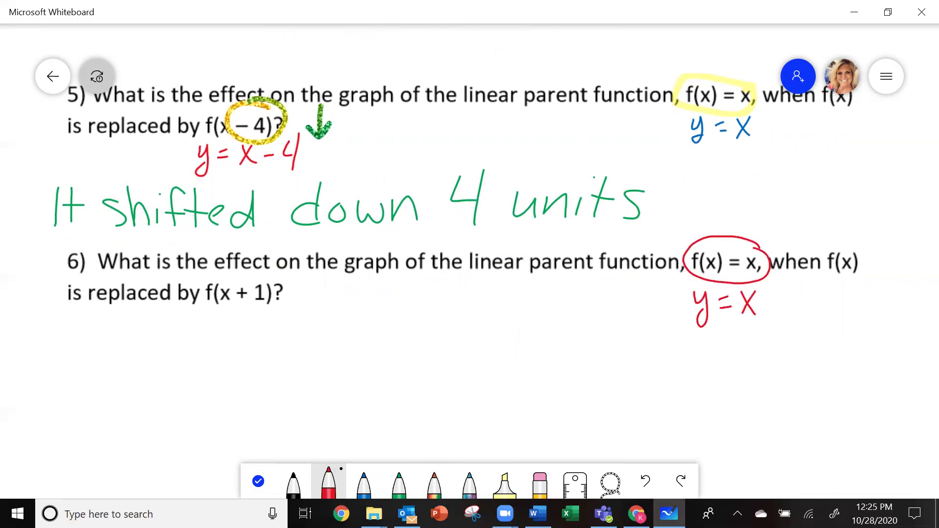
# Step: Circle f(x + 1), write y = x+1 beneath it, and highlight the plus sign
pyautogui.moveTo(290, 304)
pyautogui.mouseDown()
pyautogui.moveTo(189, 299)
pyautogui.moveTo(291, 311)
pyautogui.moveTo(264, 314)
pyautogui.mouseUp()
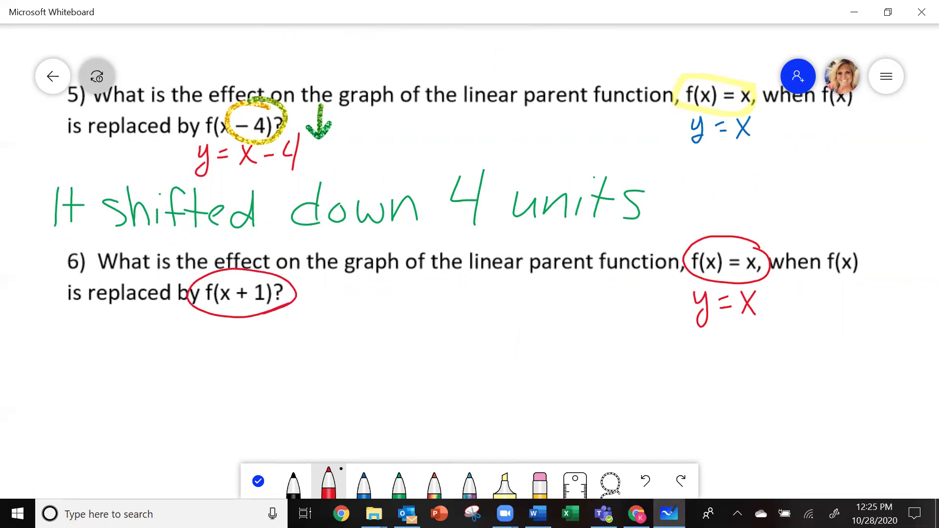
pyautogui.moveTo(189, 328); pyautogui.dragTo(196, 345)
pyautogui.moveTo(200, 327)
pyautogui.mouseDown()
pyautogui.moveTo(191, 362)
pyautogui.moveTo(219, 334)
pyautogui.mouseUp()
pyautogui.moveTo(248, 327)
pyautogui.mouseDown()
pyautogui.moveTo(252, 349)
pyautogui.moveTo(236, 350)
pyautogui.moveTo(263, 347)
pyautogui.mouseUp()
pyautogui.moveTo(257, 338)
pyautogui.mouseDown()
pyautogui.moveTo(277, 336)
pyautogui.moveTo(283, 345)
pyautogui.mouseUp()
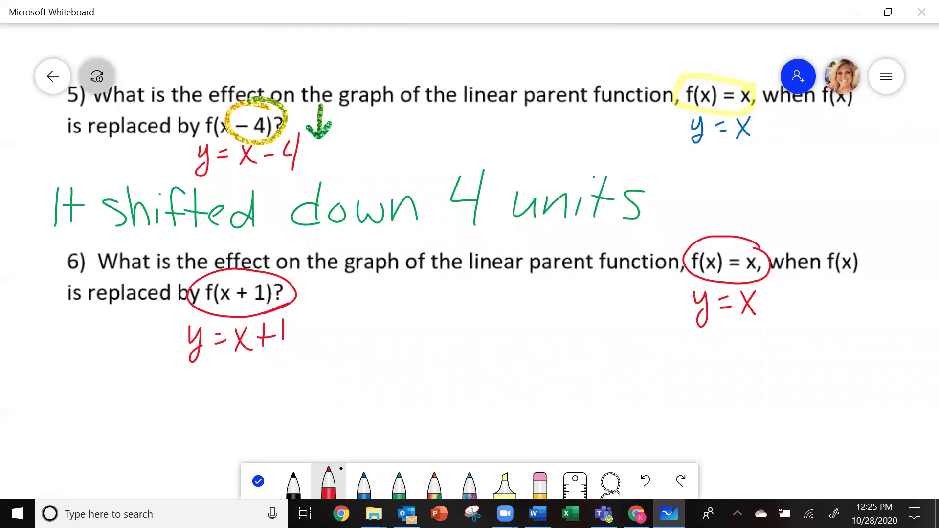
pyautogui.click(505, 485)
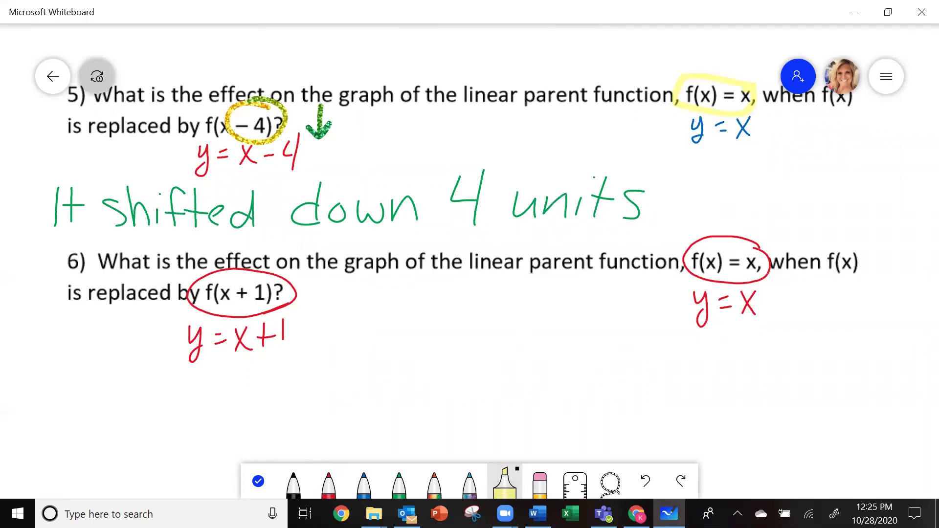
pyautogui.moveTo(267, 318)
pyautogui.mouseDown()
pyautogui.moveTo(267, 349)
pyautogui.moveTo(271, 336)
pyautogui.mouseUp()
pyautogui.click(636, 514)
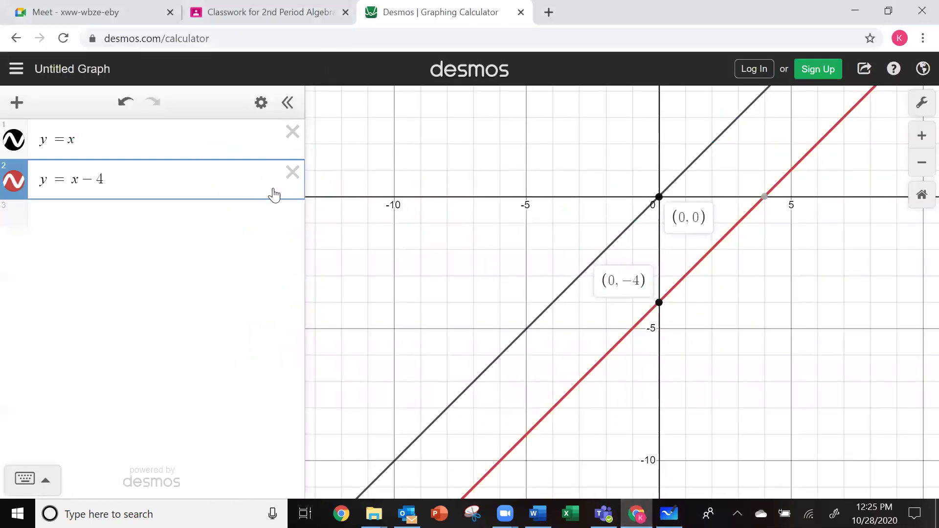
# Step: Change expression 2 to y = x + 1 and pin intercepts (0, 0) and (0, 1)
pyautogui.click(239, 183)
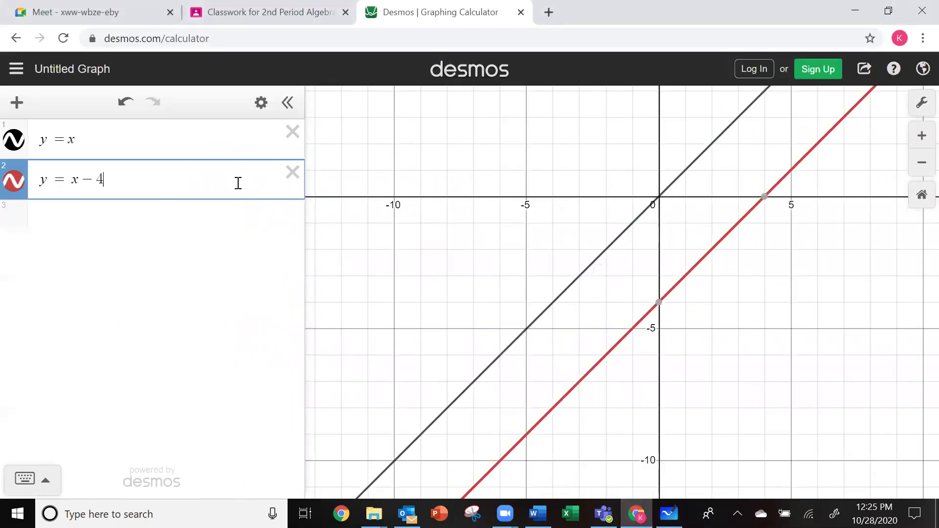
pyautogui.press('BackSpace')
pyautogui.press('BackSpace')
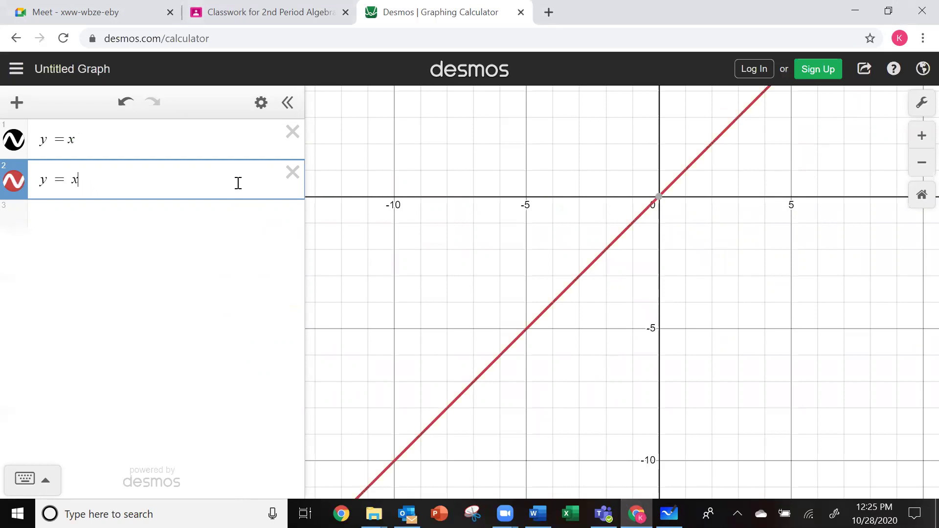
pyautogui.write('+1')
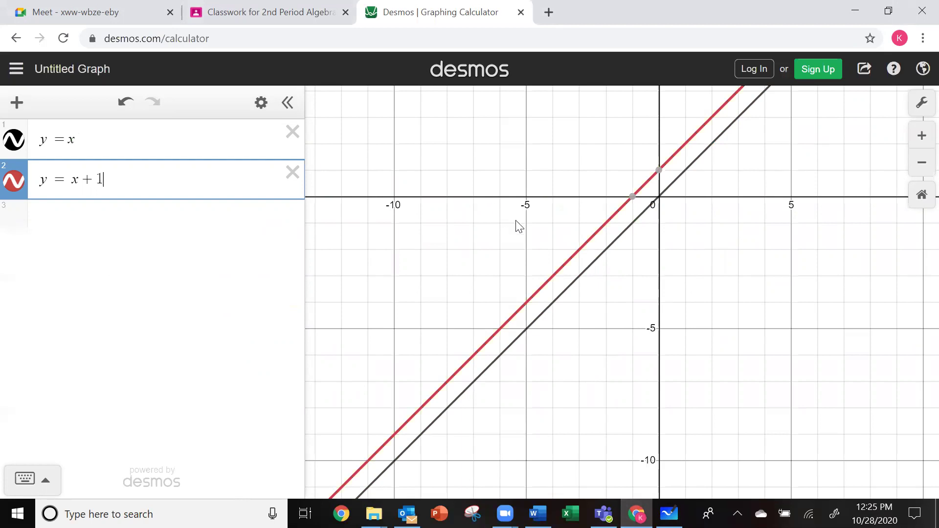
pyautogui.click(656, 204)
pyautogui.click(659, 197)
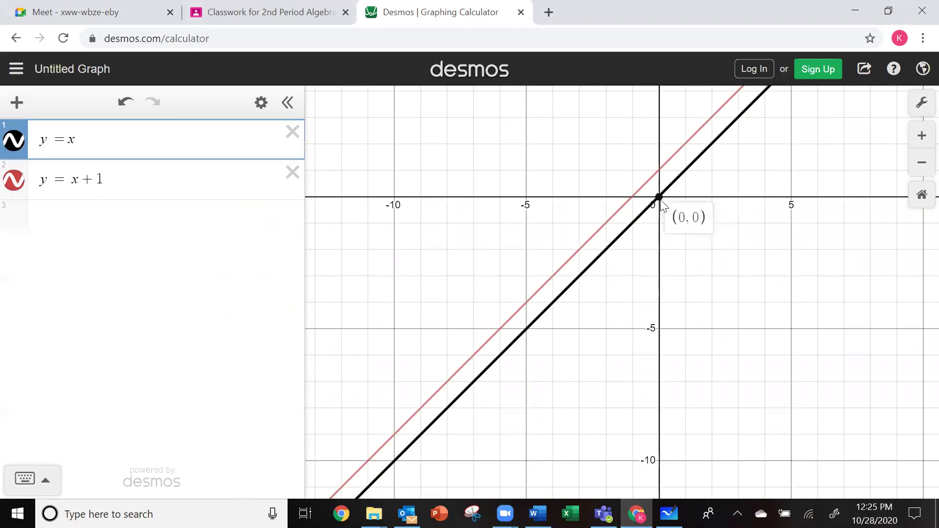
pyautogui.click(659, 171)
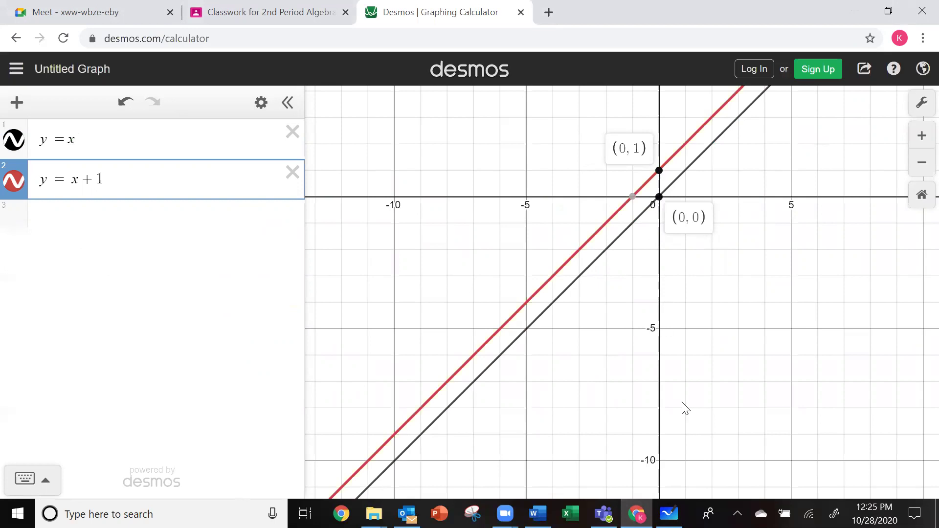
pyautogui.hotkey('alt', 'Tab')
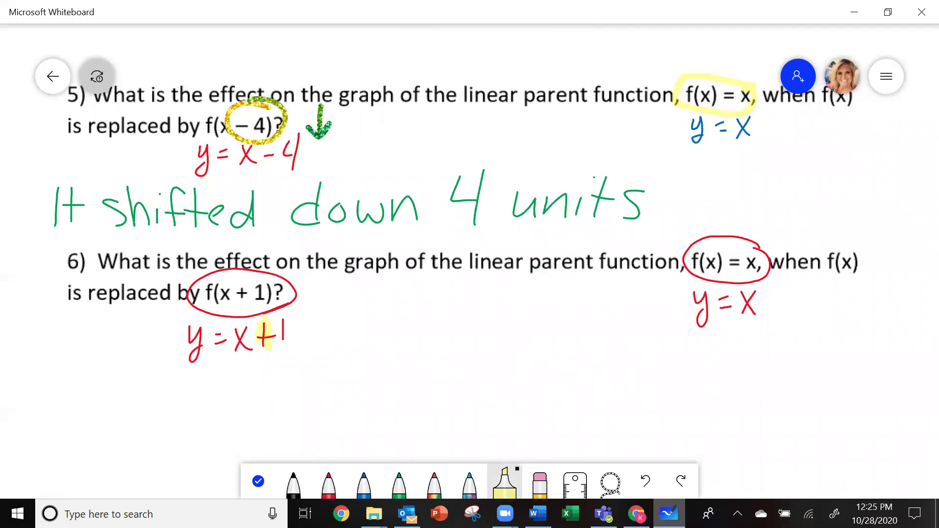
# Step: Handwrite "It shifted up 1 units" in green ink beneath question 6
pyautogui.click(399, 482)
pyautogui.moveTo(50, 377); pyautogui.dragTo(46, 417)
pyautogui.moveTo(71, 373)
pyautogui.mouseDown()
pyautogui.moveTo(67, 412)
pyautogui.moveTo(80, 391)
pyautogui.moveTo(112, 409)
pyautogui.mouseUp()
pyautogui.moveTo(140, 370); pyautogui.dragTo(134, 412)
pyautogui.moveTo(135, 399); pyautogui.dragTo(163, 411)
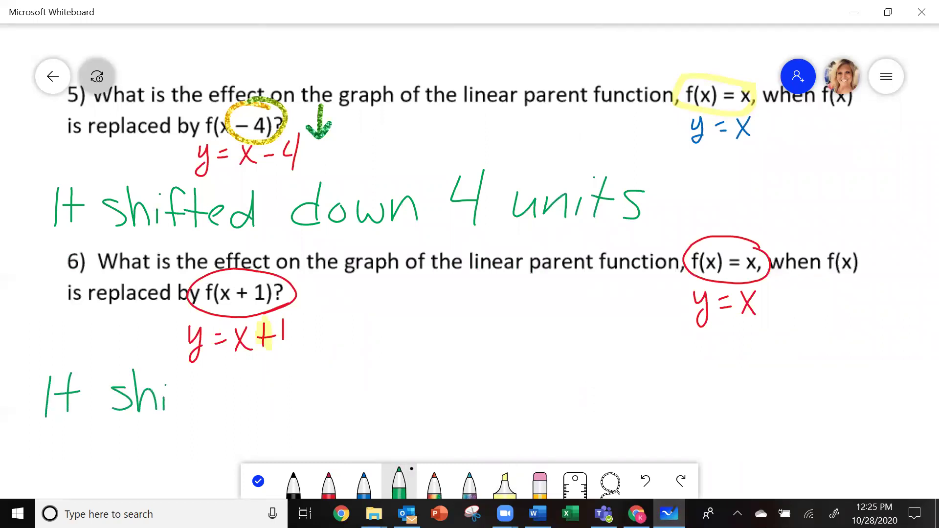
pyautogui.moveTo(193, 374)
pyautogui.mouseDown()
pyautogui.moveTo(184, 411)
pyautogui.moveTo(198, 396)
pyautogui.mouseUp()
pyautogui.moveTo(204, 372)
pyautogui.mouseDown()
pyautogui.moveTo(184, 411)
pyautogui.moveTo(197, 394)
pyautogui.moveTo(202, 413)
pyautogui.moveTo(214, 397)
pyautogui.mouseUp()
pyautogui.moveTo(214, 401); pyautogui.dragTo(230, 412)
pyautogui.moveTo(254, 394); pyautogui.dragTo(252, 408)
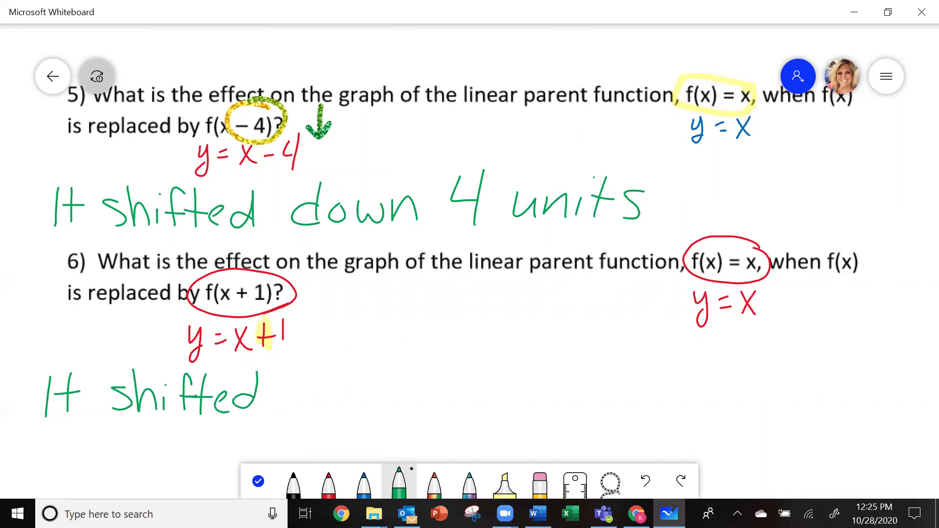
pyautogui.moveTo(258, 374); pyautogui.dragTo(260, 408)
pyautogui.moveTo(289, 389)
pyautogui.mouseDown()
pyautogui.moveTo(296, 408)
pyautogui.moveTo(312, 411)
pyautogui.mouseUp()
pyautogui.moveTo(315, 391)
pyautogui.mouseDown()
pyautogui.moveTo(315, 421)
pyautogui.moveTo(318, 405)
pyautogui.mouseUp()
pyautogui.moveTo(376, 361); pyautogui.dragTo(368, 405)
pyautogui.moveTo(403, 377)
pyautogui.mouseDown()
pyautogui.moveTo(416, 404)
pyautogui.moveTo(435, 380)
pyautogui.moveTo(448, 401)
pyautogui.mouseUp()
pyautogui.moveTo(478, 358); pyautogui.dragTo(471, 399)
pyautogui.moveTo(461, 380)
pyautogui.mouseDown()
pyautogui.moveTo(484, 378)
pyautogui.moveTo(486, 399)
pyautogui.mouseUp()
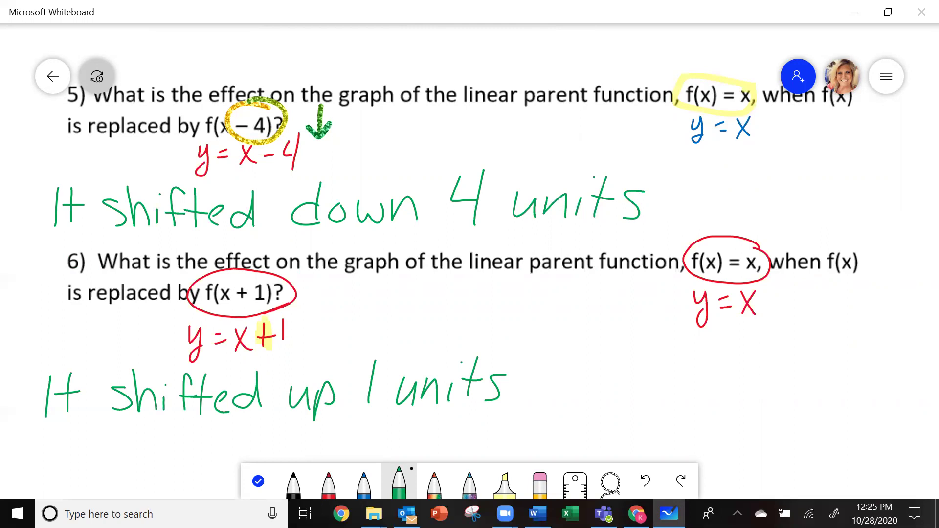
pyautogui.press('Escape')
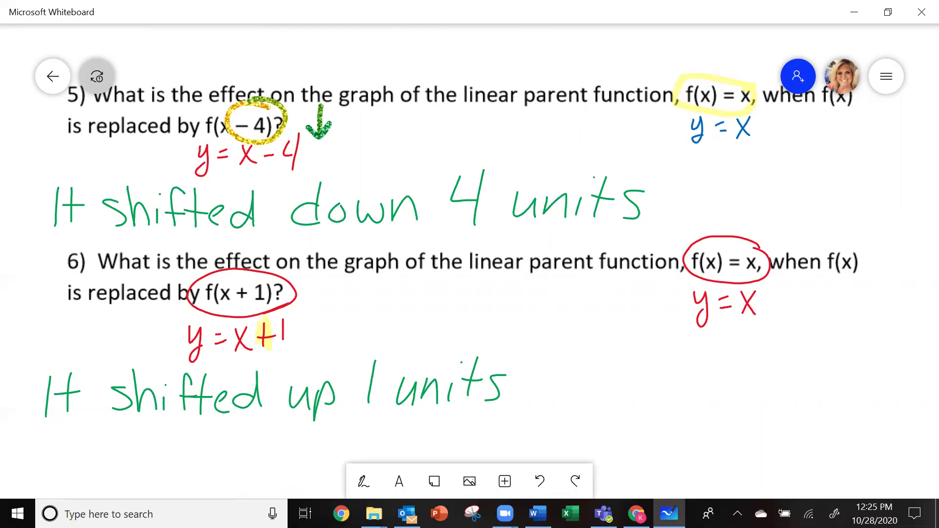
# Step: Scroll to question 7 and highlight "perpendicular", y = 1/3x − 3 and (-3, 4) in yellow
pyautogui.hscroll(15, 470, 261)
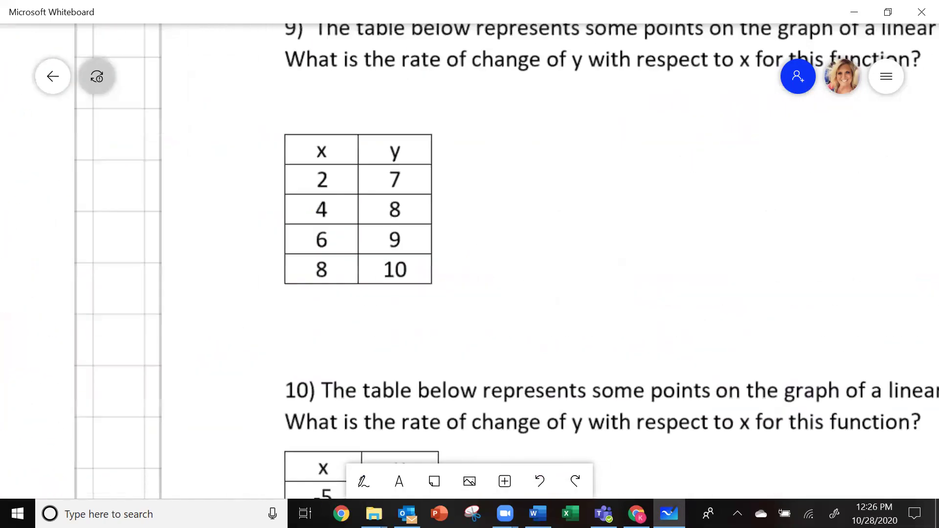
pyautogui.scroll(9, 469, 261)
pyautogui.hscroll(4, 470, 262)
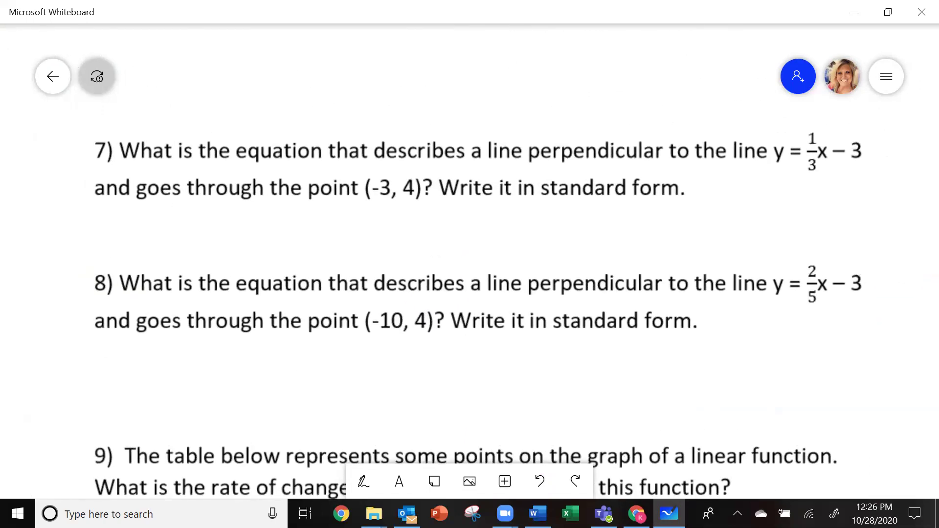
pyautogui.scroll(-2, 470, 261)
pyautogui.hscroll(1, 469, 261)
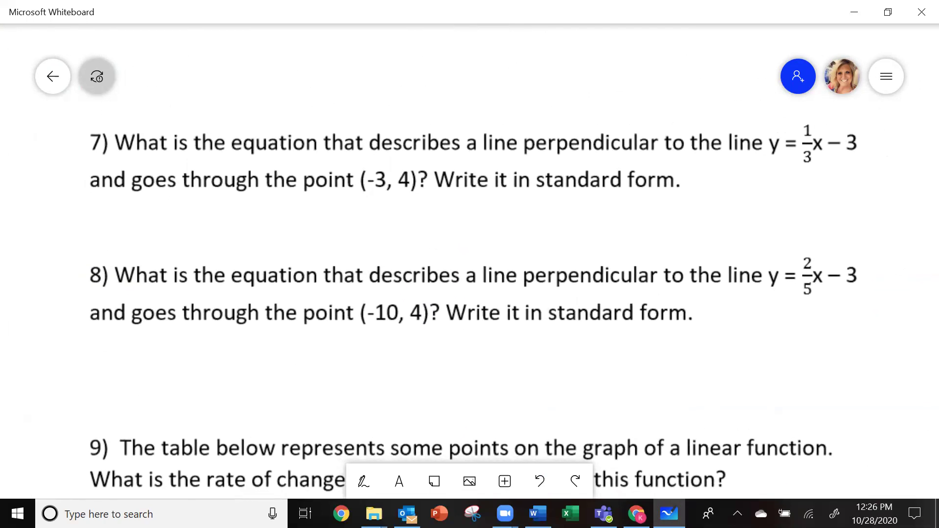
pyautogui.scroll(3, 469, 262)
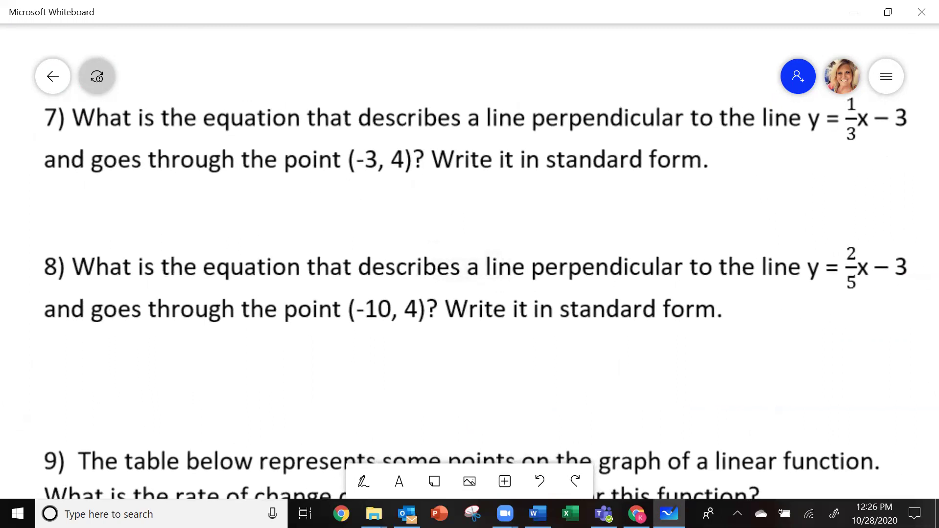
pyautogui.click(364, 481)
pyautogui.click(505, 483)
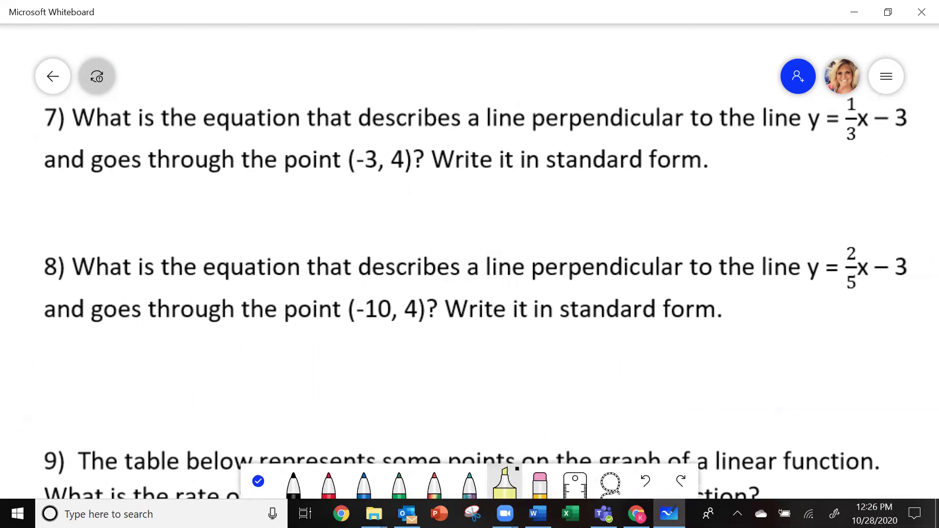
pyautogui.moveTo(680, 102)
pyautogui.mouseDown()
pyautogui.moveTo(533, 100)
pyautogui.moveTo(619, 135)
pyautogui.moveTo(686, 106)
pyautogui.mouseUp()
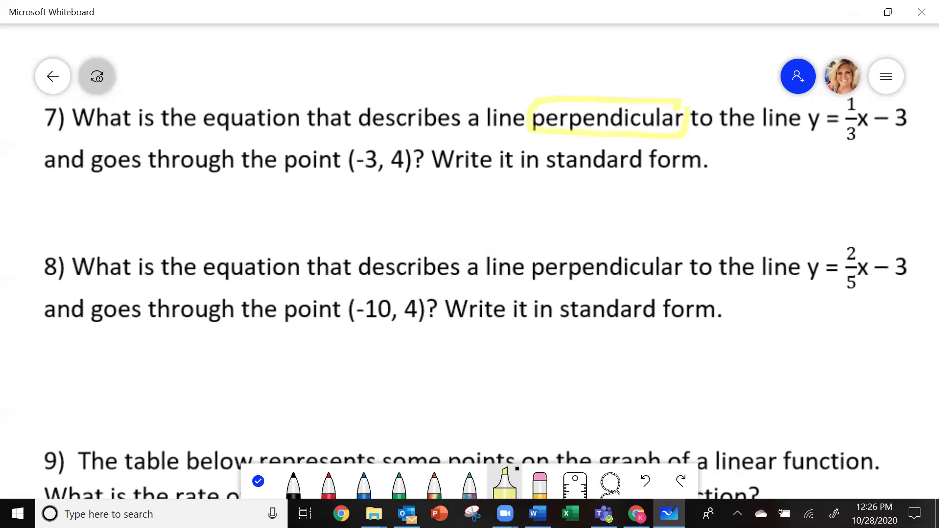
pyautogui.moveTo(915, 141); pyautogui.dragTo(782, 137)
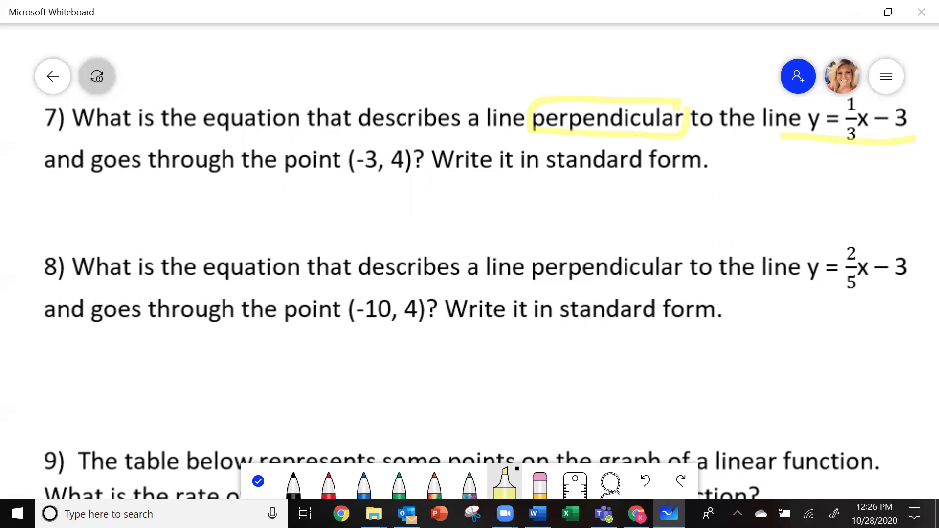
pyautogui.moveTo(348, 138)
pyautogui.mouseDown()
pyautogui.moveTo(407, 182)
pyautogui.moveTo(362, 137)
pyautogui.moveTo(351, 139)
pyautogui.mouseUp()
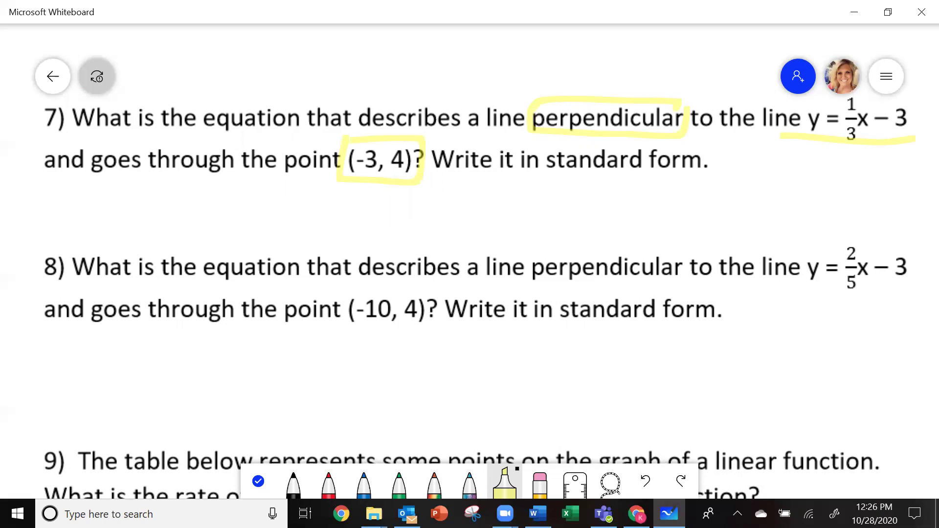
pyautogui.click(329, 481)
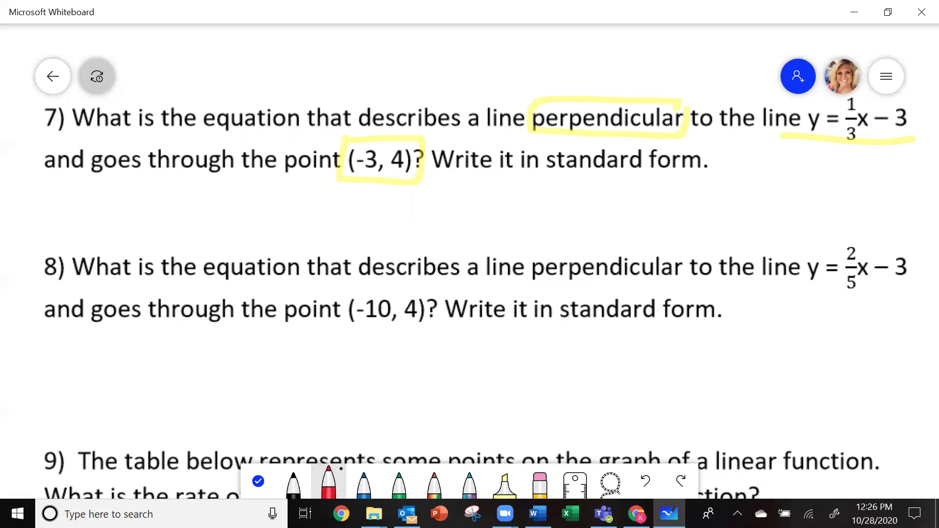
# Step: Write 1/3 ⊥ -3/1 = -3 in red above question 7, boxing and highlighting -3
pyautogui.moveTo(861, 120)
pyautogui.mouseDown()
pyautogui.moveTo(840, 106)
pyautogui.moveTo(853, 141)
pyautogui.moveTo(858, 105)
pyautogui.mouseUp()
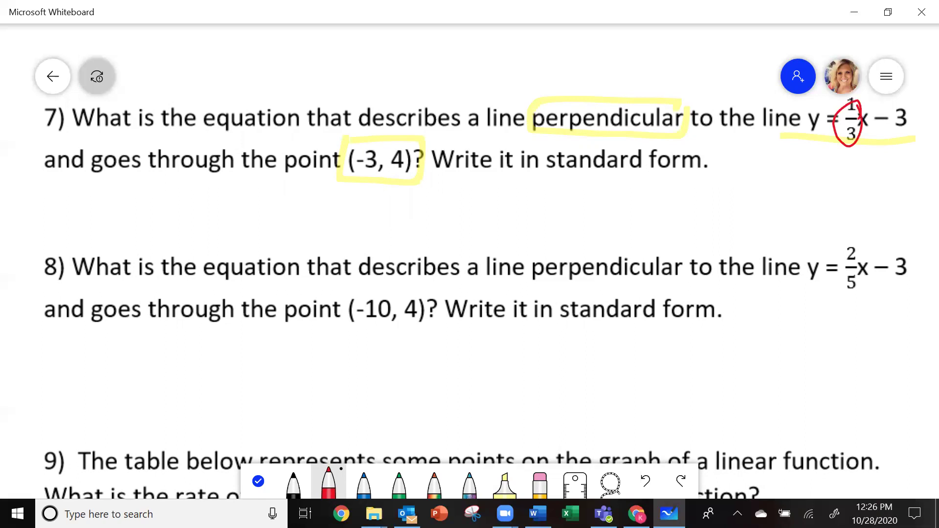
pyautogui.moveTo(193, 39); pyautogui.dragTo(192, 54)
pyautogui.moveTo(212, 59)
pyautogui.mouseDown()
pyautogui.moveTo(174, 60)
pyautogui.moveTo(185, 86)
pyautogui.mouseUp()
pyautogui.moveTo(261, 38)
pyautogui.mouseDown()
pyautogui.moveTo(259, 76)
pyautogui.moveTo(241, 78)
pyautogui.mouseUp()
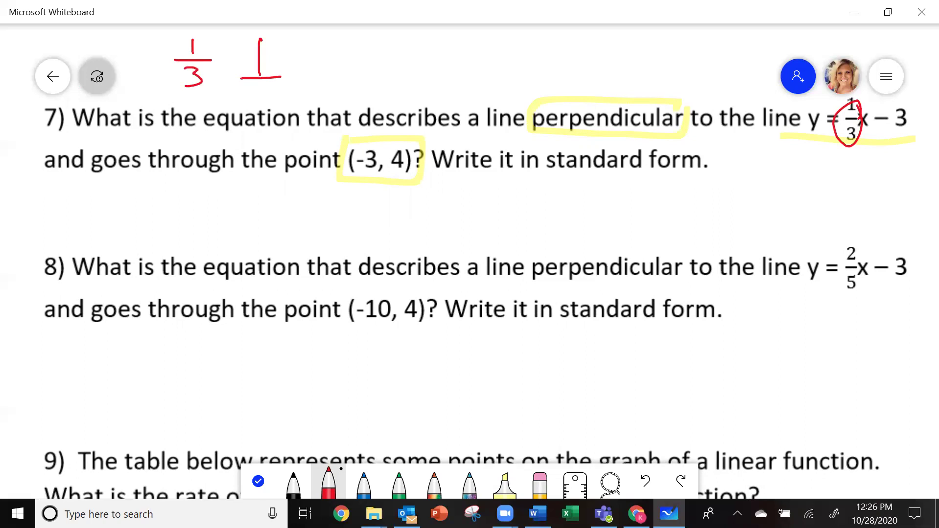
pyautogui.moveTo(338, 40)
pyautogui.mouseDown()
pyautogui.moveTo(360, 64)
pyautogui.moveTo(335, 64)
pyautogui.moveTo(355, 93)
pyautogui.mouseUp()
pyautogui.moveTo(315, 52)
pyautogui.mouseDown()
pyautogui.moveTo(389, 58)
pyautogui.moveTo(387, 70)
pyautogui.moveTo(428, 61)
pyautogui.mouseUp()
pyautogui.moveTo(445, 53)
pyautogui.mouseDown()
pyautogui.moveTo(457, 55)
pyautogui.moveTo(445, 77)
pyautogui.mouseUp()
pyautogui.moveTo(472, 39)
pyautogui.mouseDown()
pyautogui.moveTo(458, 89)
pyautogui.moveTo(407, 83)
pyautogui.moveTo(408, 40)
pyautogui.moveTo(469, 39)
pyautogui.moveTo(470, 66)
pyautogui.moveTo(453, 87)
pyautogui.moveTo(425, 85)
pyautogui.mouseUp()
pyautogui.click(505, 482)
pyautogui.moveTo(352, 146)
pyautogui.mouseDown()
pyautogui.moveTo(417, 170)
pyautogui.moveTo(346, 158)
pyautogui.moveTo(387, 185)
pyautogui.mouseUp()
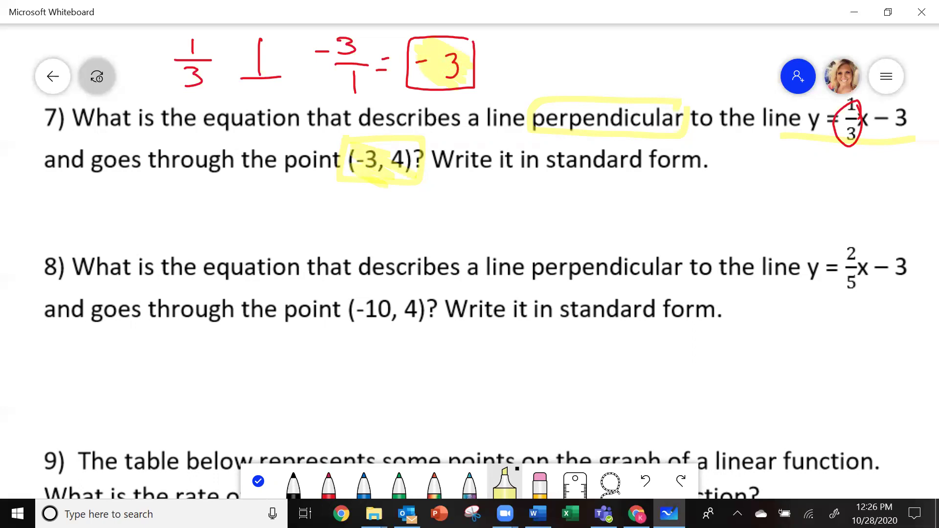
pyautogui.click(364, 482)
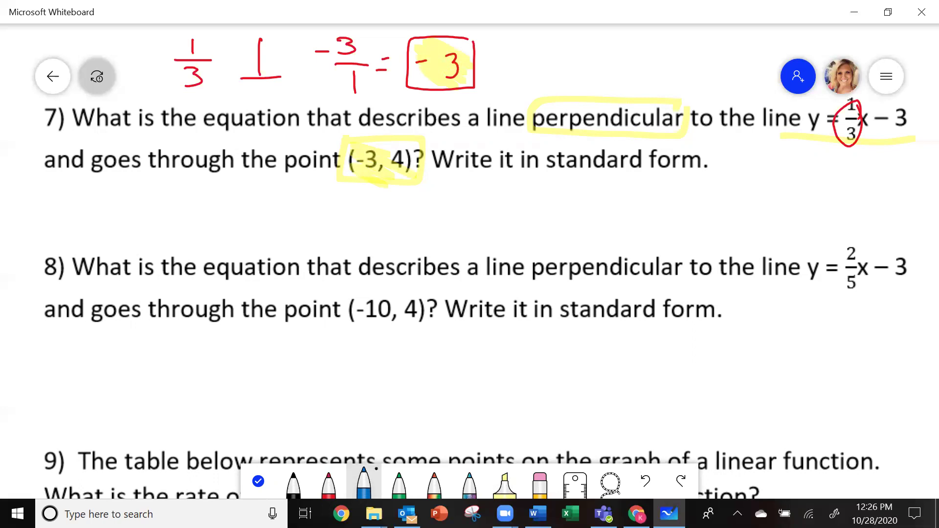
# Step: Write the point-slope formula y - y₁ = m(x - x₁) in blue under question 7
pyautogui.moveTo(37, 183)
pyautogui.mouseDown()
pyautogui.moveTo(44, 211)
pyautogui.moveTo(70, 188)
pyautogui.mouseUp()
pyautogui.moveTo(80, 181)
pyautogui.mouseDown()
pyautogui.moveTo(91, 182)
pyautogui.moveTo(81, 208)
pyautogui.moveTo(106, 207)
pyautogui.moveTo(132, 180)
pyautogui.mouseUp()
pyautogui.moveTo(117, 192)
pyautogui.mouseDown()
pyautogui.moveTo(149, 205)
pyautogui.moveTo(177, 195)
pyautogui.moveTo(194, 211)
pyautogui.moveTo(211, 199)
pyautogui.moveTo(234, 189)
pyautogui.mouseUp()
pyautogui.moveTo(250, 180); pyautogui.dragTo(250, 195)
pyautogui.moveTo(268, 192); pyautogui.dragTo(266, 205)
pyautogui.moveTo(289, 172); pyautogui.dragTo(292, 203)
# Step: Substitute slope -3 and point (-3, 4) to get y - 4 = -3(x + 3)
pyautogui.click(540, 482)
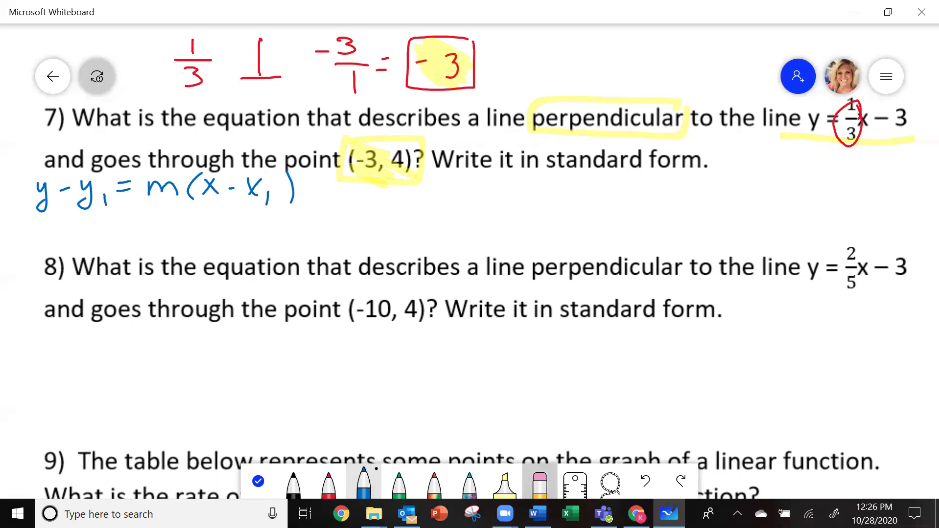
pyautogui.moveTo(148, 181)
pyautogui.mouseDown()
pyautogui.moveTo(169, 194)
pyautogui.moveTo(156, 208)
pyautogui.moveTo(141, 193)
pyautogui.moveTo(162, 183)
pyautogui.moveTo(165, 198)
pyautogui.mouseUp()
pyautogui.click(329, 481)
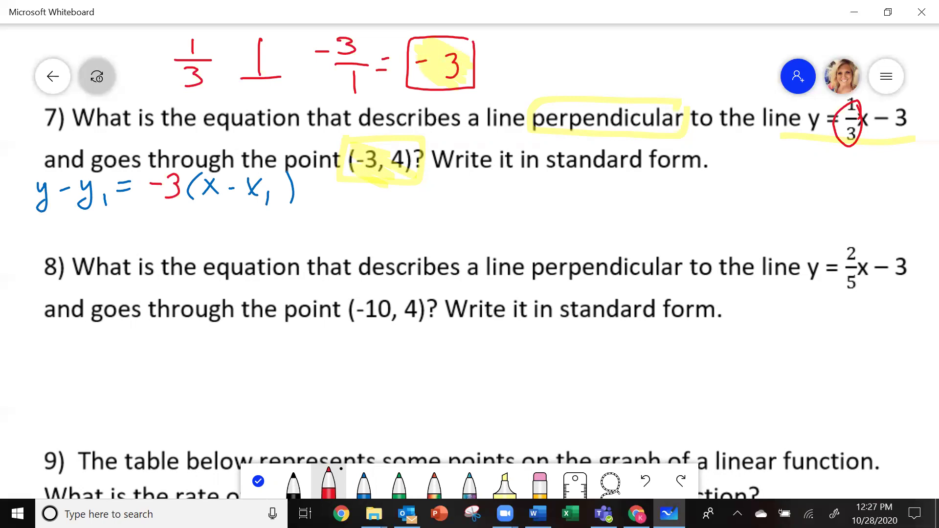
pyautogui.click(540, 482)
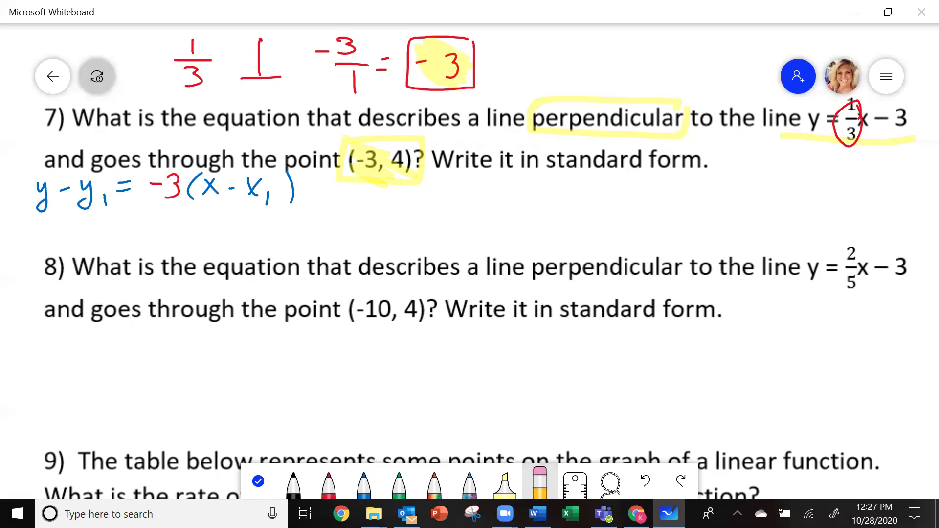
pyautogui.moveTo(267, 178)
pyautogui.mouseDown()
pyautogui.moveTo(252, 193)
pyautogui.moveTo(242, 181)
pyautogui.moveTo(262, 183)
pyautogui.moveTo(265, 197)
pyautogui.mouseUp()
pyautogui.click(329, 482)
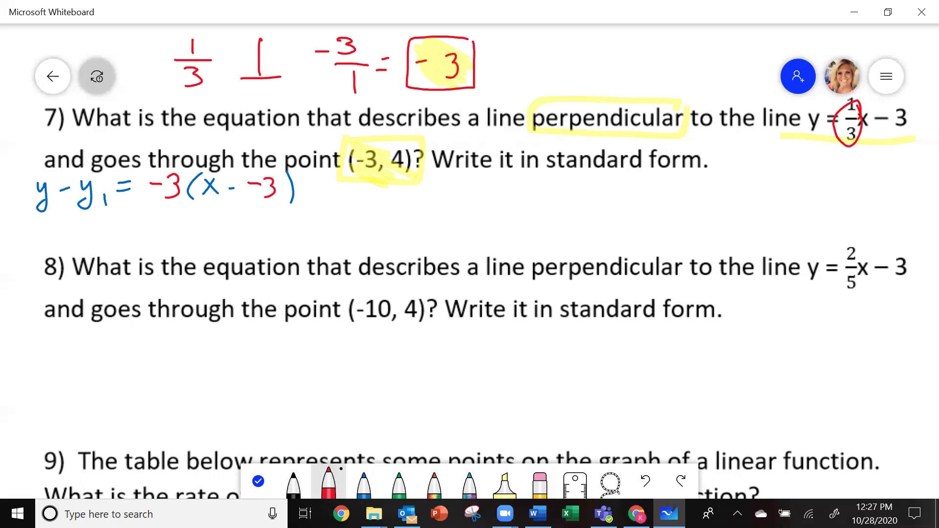
pyautogui.click(540, 482)
pyautogui.moveTo(85, 190); pyautogui.dragTo(101, 203)
pyautogui.click(329, 482)
pyautogui.click(294, 482)
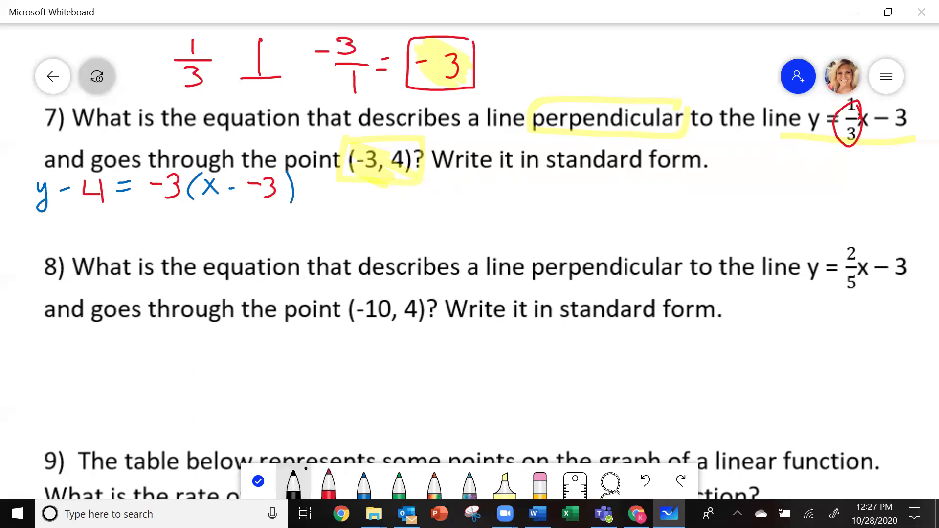
pyautogui.moveTo(230, 180)
pyautogui.mouseDown()
pyautogui.moveTo(229, 199)
pyautogui.moveTo(251, 192)
pyautogui.mouseUp()
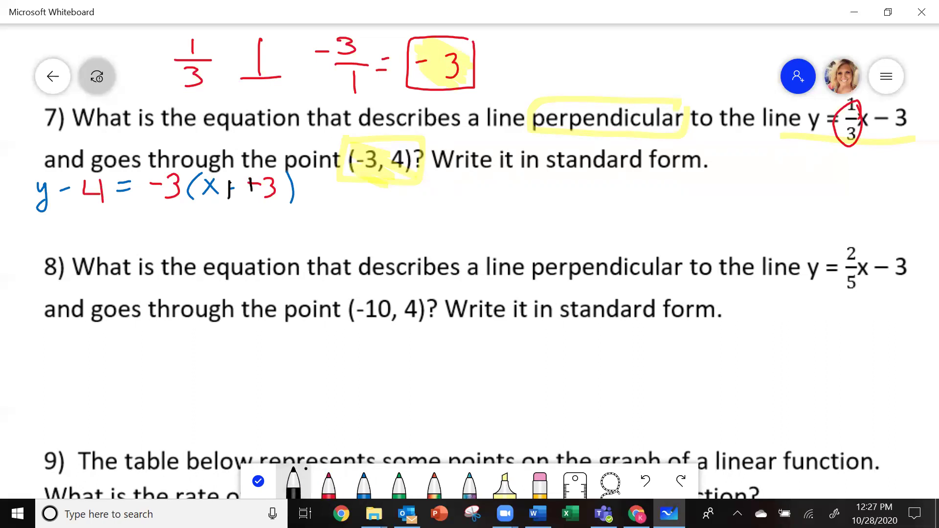
# Step: Distribute -3 with arrows, writing y - 4 = -3x - 9 on the next line
pyautogui.moveTo(60, 218)
pyautogui.mouseDown()
pyautogui.moveTo(68, 247)
pyautogui.moveTo(97, 226)
pyautogui.moveTo(122, 228)
pyautogui.mouseUp()
pyautogui.moveTo(124, 212); pyautogui.dragTo(121, 242)
pyautogui.moveTo(134, 224); pyautogui.dragTo(149, 234)
pyautogui.moveTo(176, 175)
pyautogui.mouseDown()
pyautogui.moveTo(200, 150)
pyautogui.moveTo(208, 171)
pyautogui.mouseUp()
pyautogui.moveTo(167, 224)
pyautogui.mouseDown()
pyautogui.moveTo(198, 234)
pyautogui.moveTo(186, 240)
pyautogui.mouseUp()
pyautogui.moveTo(204, 221)
pyautogui.mouseDown()
pyautogui.moveTo(216, 239)
pyautogui.moveTo(206, 239)
pyautogui.mouseUp()
pyautogui.moveTo(175, 162)
pyautogui.mouseDown()
pyautogui.moveTo(256, 156)
pyautogui.moveTo(259, 163)
pyautogui.mouseUp()
pyautogui.moveTo(249, 158); pyautogui.dragTo(260, 160)
pyautogui.moveTo(230, 226); pyautogui.dragTo(243, 225)
pyautogui.moveTo(267, 212); pyautogui.dragTo(267, 242)
pyautogui.click(399, 484)
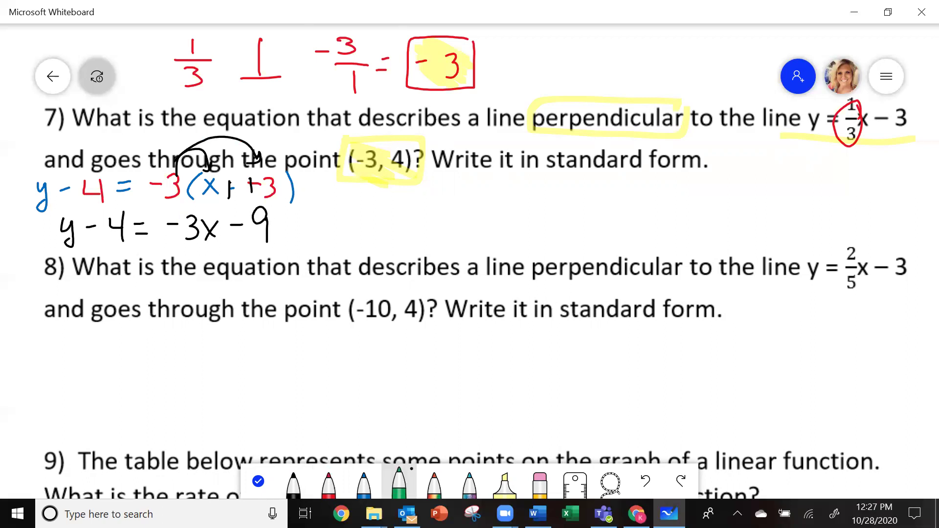
# Step: Underline 'in standard form' in green and write the template Ax+By=C beside question 7
pyautogui.moveTo(704, 178); pyautogui.dragTo(522, 172)
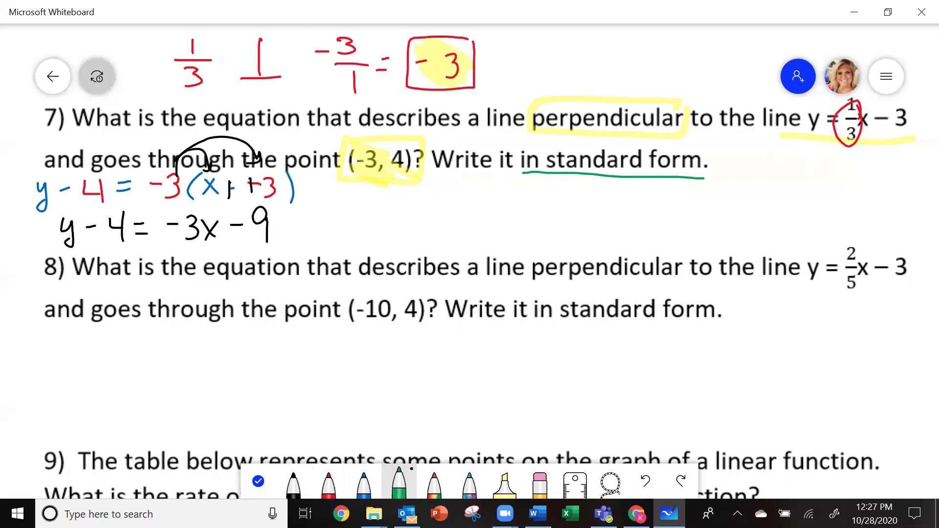
pyautogui.moveTo(718, 168)
pyautogui.mouseDown()
pyautogui.moveTo(724, 147)
pyautogui.moveTo(736, 167)
pyautogui.moveTo(736, 153)
pyautogui.mouseUp()
pyautogui.moveTo(744, 148)
pyautogui.mouseDown()
pyautogui.moveTo(752, 166)
pyautogui.moveTo(744, 166)
pyautogui.moveTo(770, 167)
pyautogui.mouseUp()
pyautogui.moveTo(763, 155); pyautogui.dragTo(789, 166)
pyautogui.moveTo(786, 146)
pyautogui.mouseDown()
pyautogui.moveTo(801, 158)
pyautogui.moveTo(797, 170)
pyautogui.moveTo(820, 166)
pyautogui.mouseUp()
pyautogui.moveTo(826, 155)
pyautogui.mouseDown()
pyautogui.moveTo(816, 187)
pyautogui.moveTo(843, 156)
pyautogui.mouseUp()
pyautogui.moveTo(839, 170); pyautogui.dragTo(878, 177)
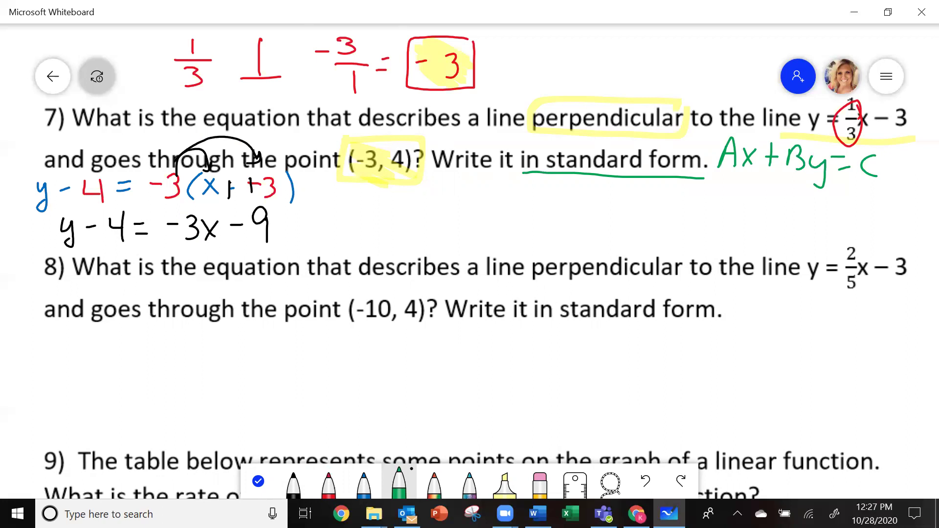
# Step: Write +4 under the -4 and the -9 to add 4 to both sides
pyautogui.moveTo(97, 237)
pyautogui.mouseDown()
pyautogui.moveTo(98, 258)
pyautogui.moveTo(126, 248)
pyautogui.mouseUp()
pyautogui.moveTo(123, 235); pyautogui.dragTo(125, 258)
pyautogui.moveTo(242, 234); pyautogui.dragTo(244, 254)
pyautogui.moveTo(239, 247)
pyautogui.mouseDown()
pyautogui.moveTo(268, 244)
pyautogui.moveTo(272, 256)
pyautogui.mouseUp()
# Step: In black ink, cross out the cancelled 4 and write y = -3x - 5
pyautogui.click(293, 485)
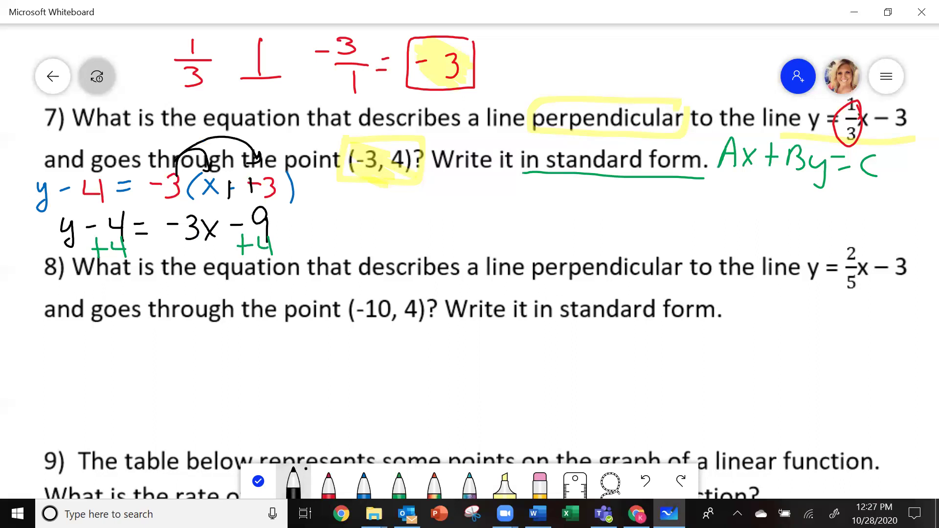
pyautogui.moveTo(393, 198); pyautogui.dragTo(402, 211)
pyautogui.moveTo(407, 199); pyautogui.dragTo(398, 224)
pyautogui.moveTo(417, 195); pyautogui.dragTo(429, 196)
pyautogui.moveTo(128, 216)
pyautogui.mouseDown()
pyautogui.moveTo(107, 252)
pyautogui.moveTo(134, 259)
pyautogui.mouseUp()
pyautogui.moveTo(444, 196); pyautogui.dragTo(498, 205)
pyautogui.moveTo(499, 189)
pyautogui.mouseDown()
pyautogui.moveTo(490, 205)
pyautogui.moveTo(543, 193)
pyautogui.moveTo(545, 204)
pyautogui.mouseUp()
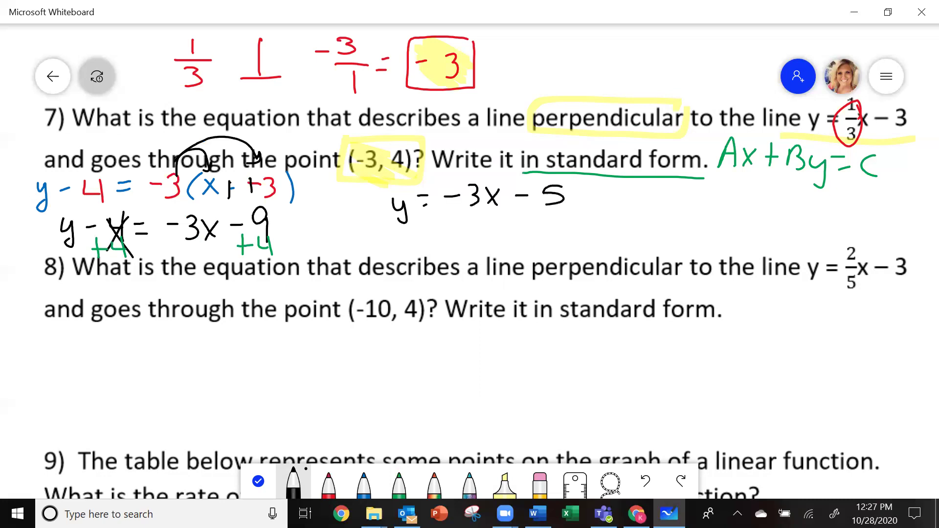
# Step: In red, draw an arrow moving -3x left and add +3x to both sides
pyautogui.click(328, 484)
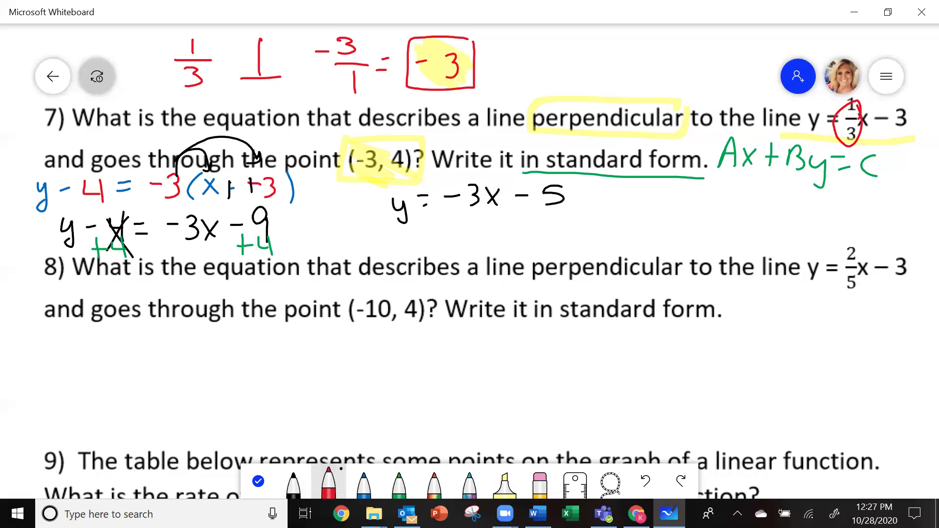
pyautogui.moveTo(471, 181)
pyautogui.mouseDown()
pyautogui.moveTo(381, 183)
pyautogui.moveTo(383, 192)
pyautogui.mouseUp()
pyautogui.moveTo(455, 209)
pyautogui.mouseDown()
pyautogui.moveTo(454, 228)
pyautogui.moveTo(465, 219)
pyautogui.moveTo(470, 231)
pyautogui.moveTo(493, 228)
pyautogui.moveTo(483, 231)
pyautogui.mouseUp()
pyautogui.moveTo(338, 225); pyautogui.dragTo(337, 246)
pyautogui.moveTo(332, 237)
pyautogui.mouseDown()
pyautogui.moveTo(360, 234)
pyautogui.moveTo(348, 244)
pyautogui.mouseUp()
pyautogui.moveTo(371, 226)
pyautogui.mouseDown()
pyautogui.moveTo(382, 241)
pyautogui.moveTo(371, 242)
pyautogui.mouseUp()
# Step: Write the final answer 3x + y = -5 in black and box it
pyautogui.click(294, 482)
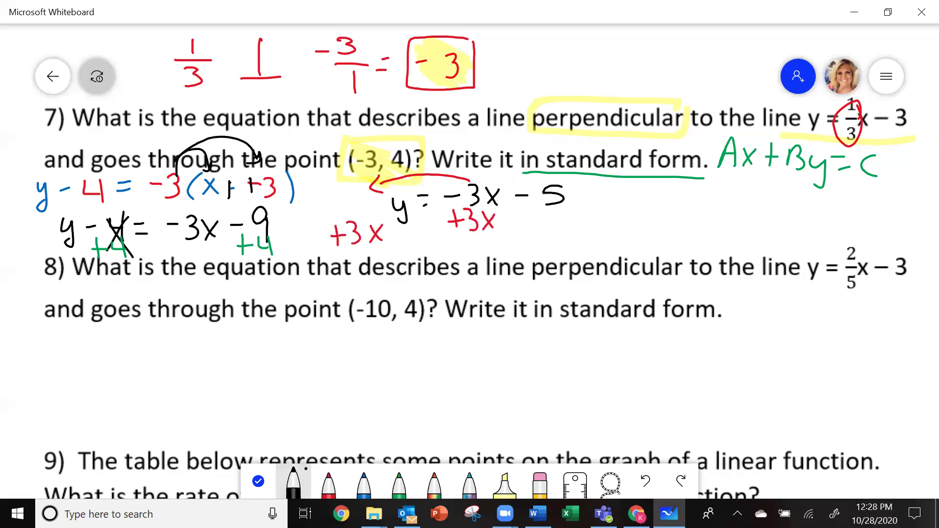
pyautogui.moveTo(600, 209)
pyautogui.mouseDown()
pyautogui.moveTo(614, 206)
pyautogui.moveTo(601, 236)
pyautogui.moveTo(642, 231)
pyautogui.mouseUp()
pyautogui.moveTo(640, 206)
pyautogui.mouseDown()
pyautogui.moveTo(627, 233)
pyautogui.moveTo(662, 225)
pyautogui.moveTo(677, 208)
pyautogui.moveTo(692, 221)
pyautogui.mouseUp()
pyautogui.moveTo(702, 206)
pyautogui.mouseDown()
pyautogui.moveTo(686, 239)
pyautogui.moveTo(731, 208)
pyautogui.moveTo(729, 219)
pyautogui.moveTo(764, 212)
pyautogui.mouseUp()
pyautogui.moveTo(779, 207)
pyautogui.mouseDown()
pyautogui.moveTo(797, 204)
pyautogui.moveTo(731, 245)
pyautogui.moveTo(584, 235)
pyautogui.moveTo(691, 190)
pyautogui.moveTo(812, 226)
pyautogui.moveTo(802, 240)
pyautogui.mouseUp()
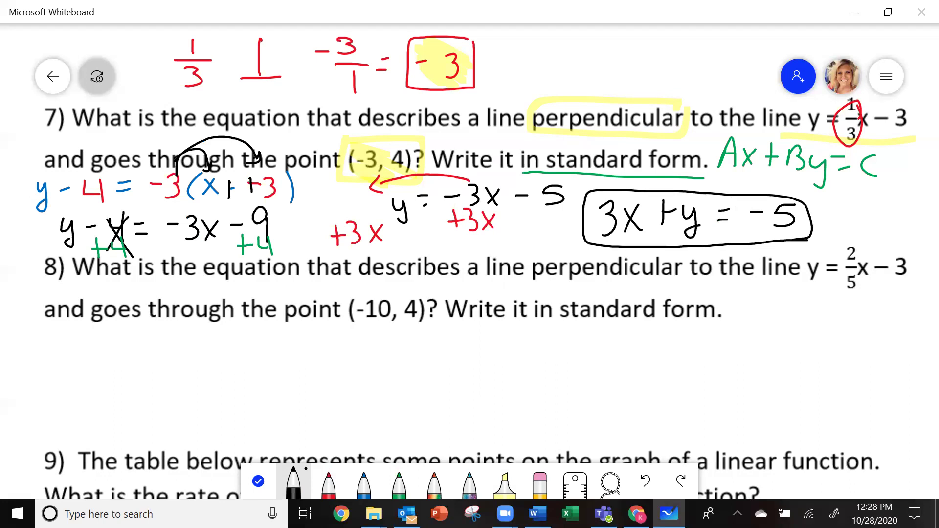
pyautogui.click(504, 484)
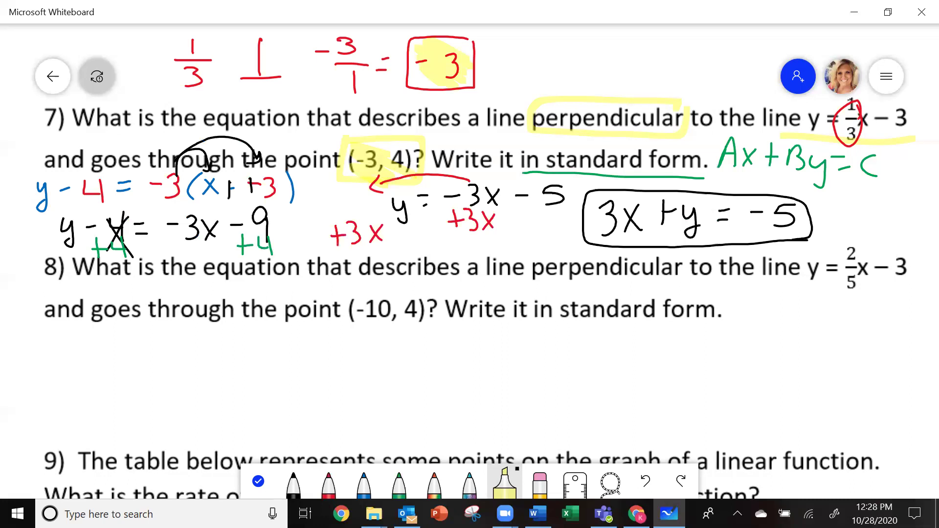
# Step: Highlight the 3 in 3x + y = -5, circle slope 2/5 in red, and box and highlight perpendicular slope -5/2
pyautogui.moveTo(606, 200); pyautogui.dragTo(606, 236)
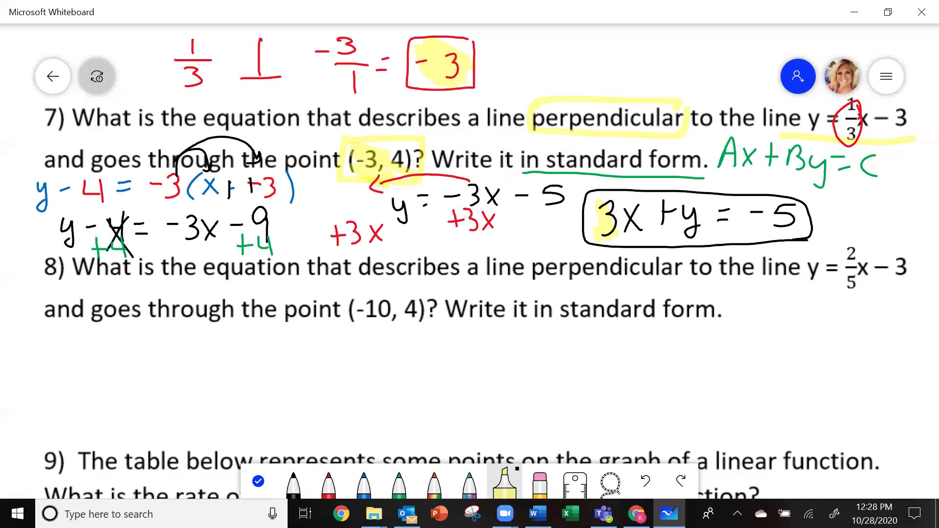
pyautogui.click(329, 483)
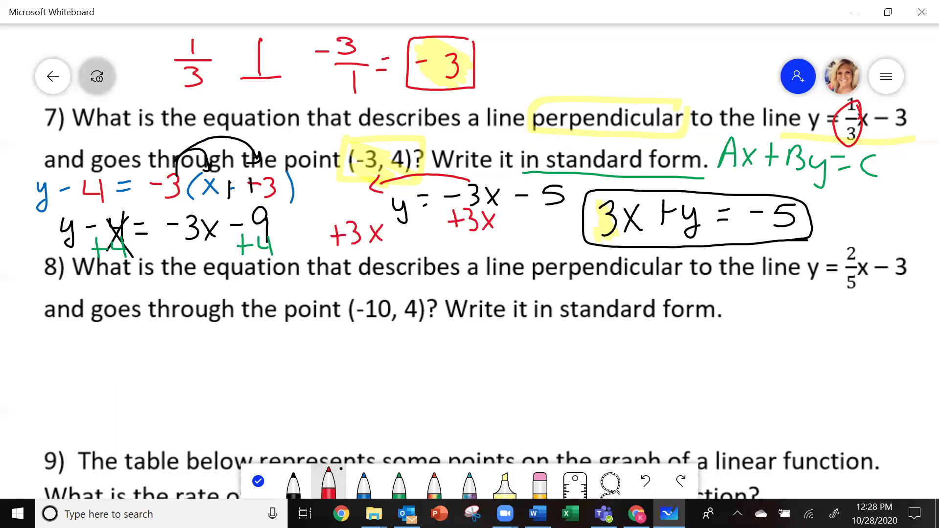
pyautogui.moveTo(862, 240)
pyautogui.mouseDown()
pyautogui.moveTo(831, 274)
pyautogui.moveTo(864, 242)
pyautogui.mouseUp()
pyautogui.moveTo(761, 285)
pyautogui.mouseDown()
pyautogui.moveTo(762, 316)
pyautogui.moveTo(781, 319)
pyautogui.mouseUp()
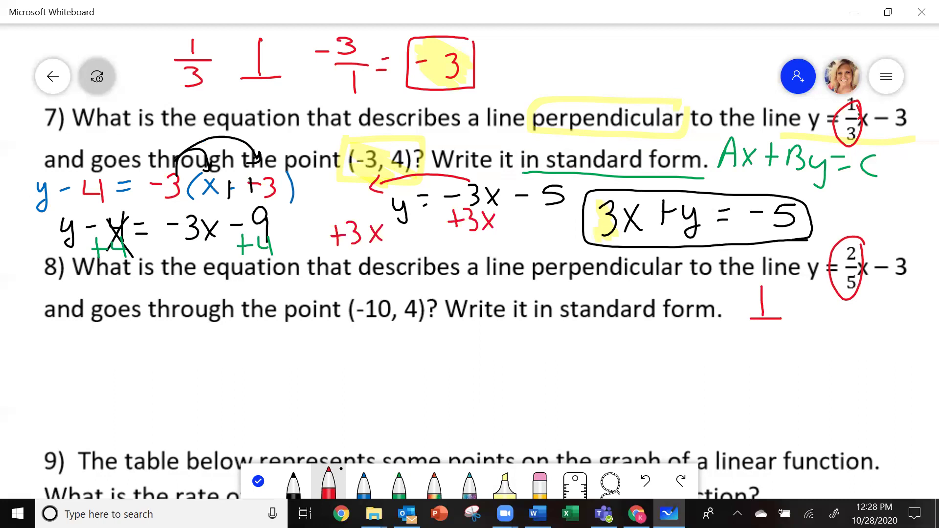
pyautogui.moveTo(893, 286)
pyautogui.mouseDown()
pyautogui.moveTo(876, 302)
pyautogui.moveTo(893, 308)
pyautogui.moveTo(876, 334)
pyautogui.moveTo(896, 333)
pyautogui.moveTo(866, 318)
pyautogui.moveTo(882, 345)
pyautogui.moveTo(905, 277)
pyautogui.moveTo(838, 322)
pyautogui.mouseUp()
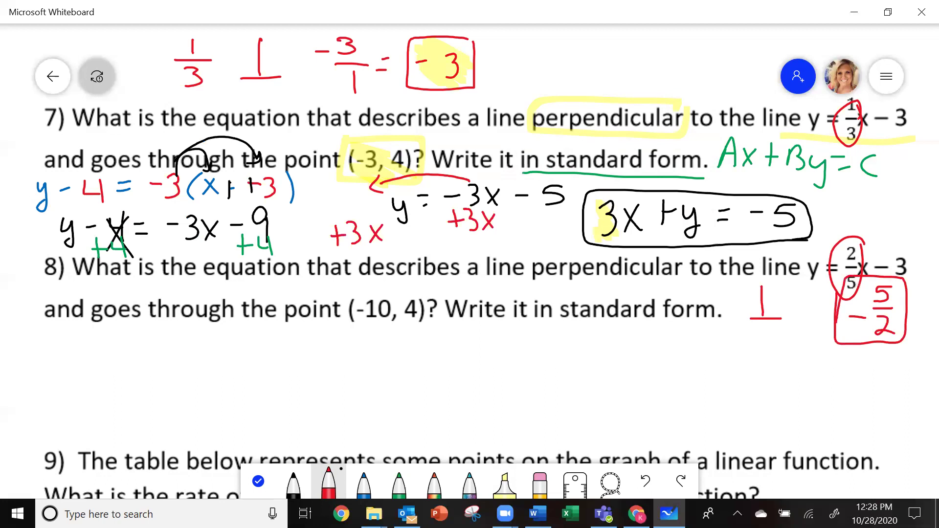
pyautogui.click(505, 483)
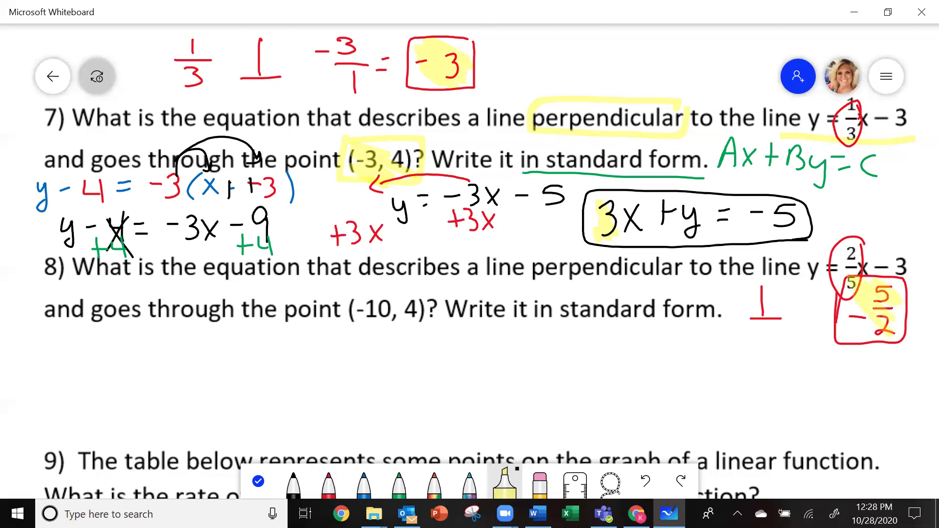